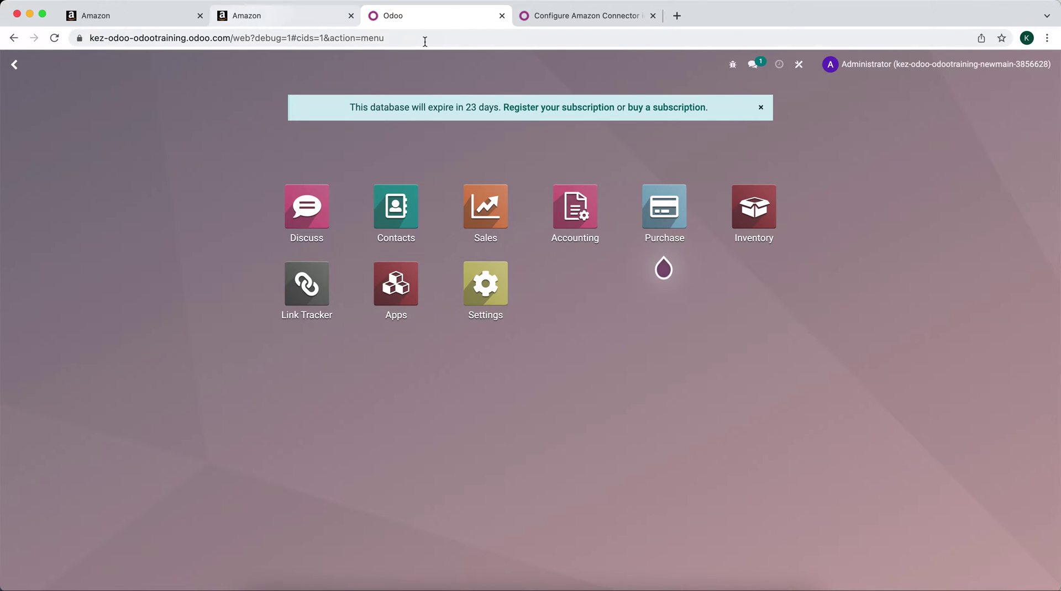
- Look over Seller Central's apps and inventory pages and the Amazon connector setup docs
click(161, 18)
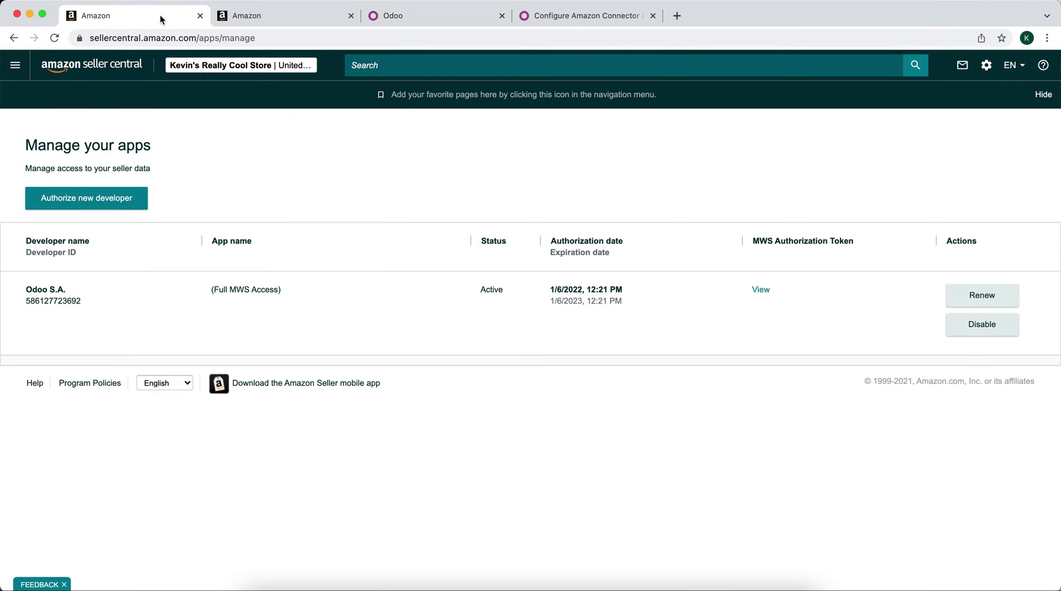
click(313, 16)
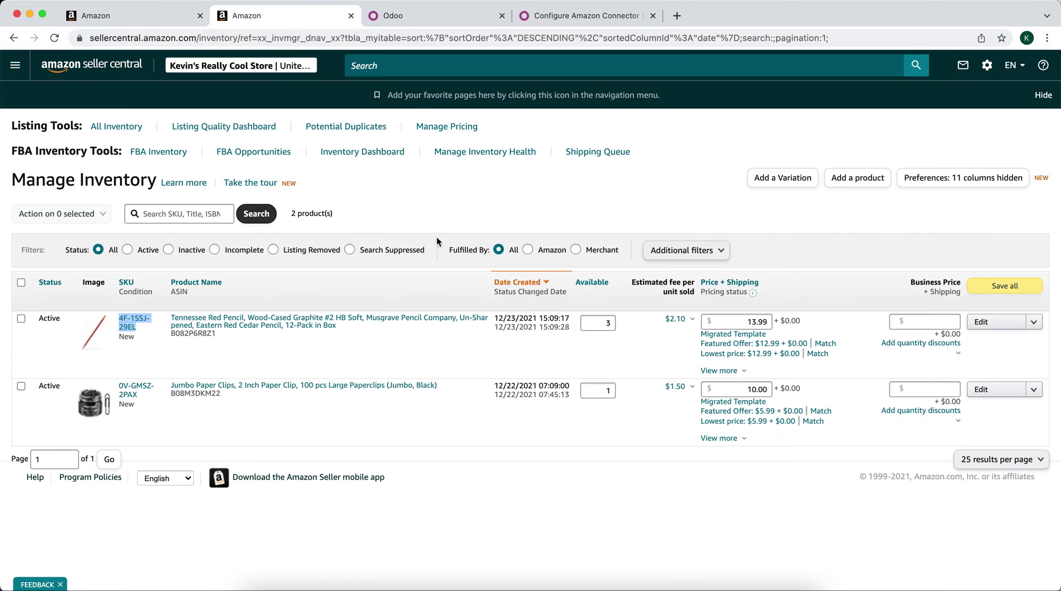
click(414, 210)
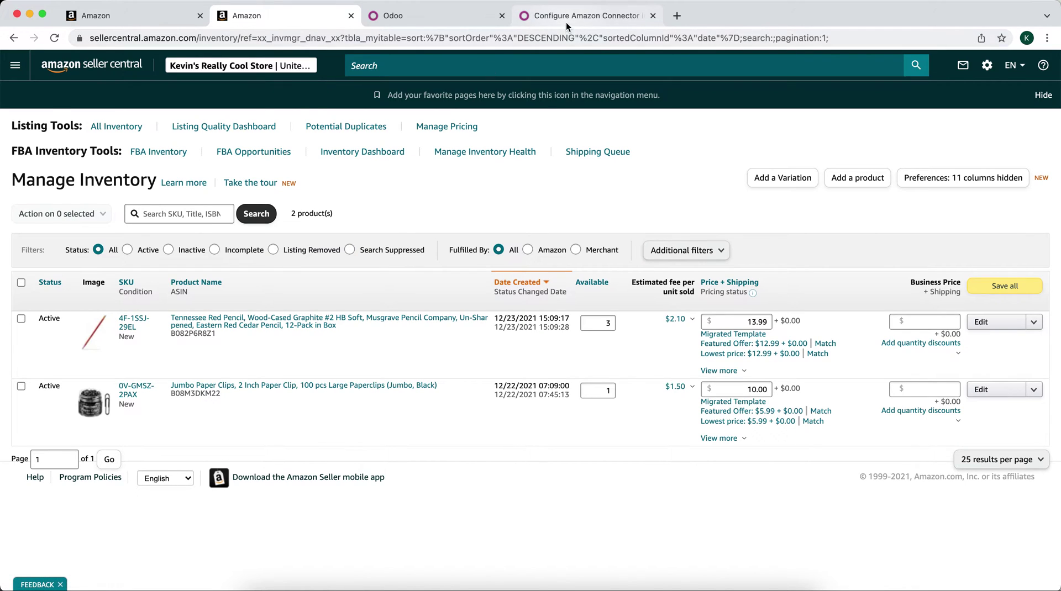
drag(566, 22, 446, 21)
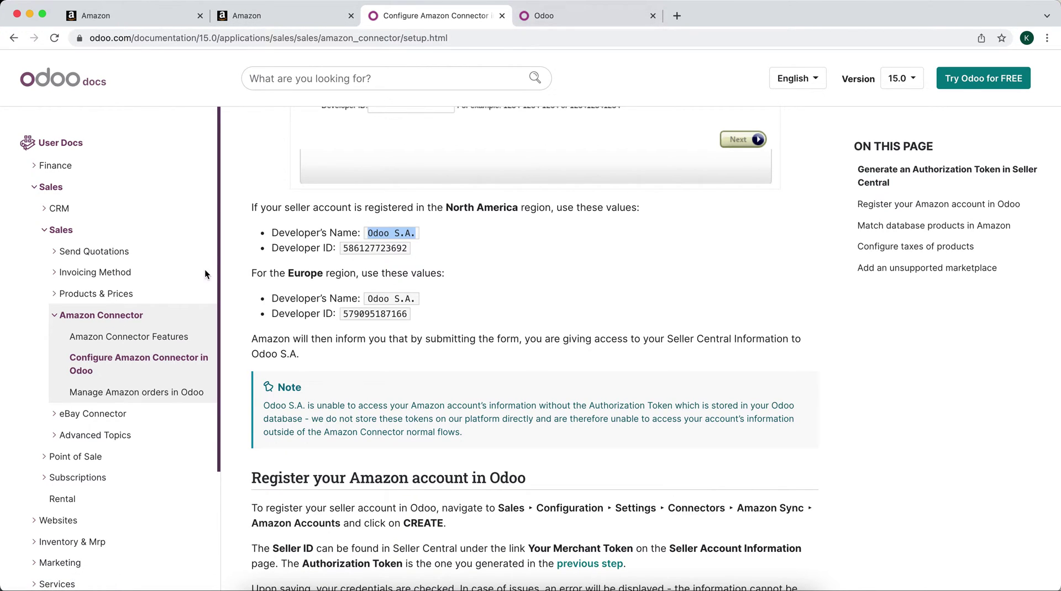
click(546, 17)
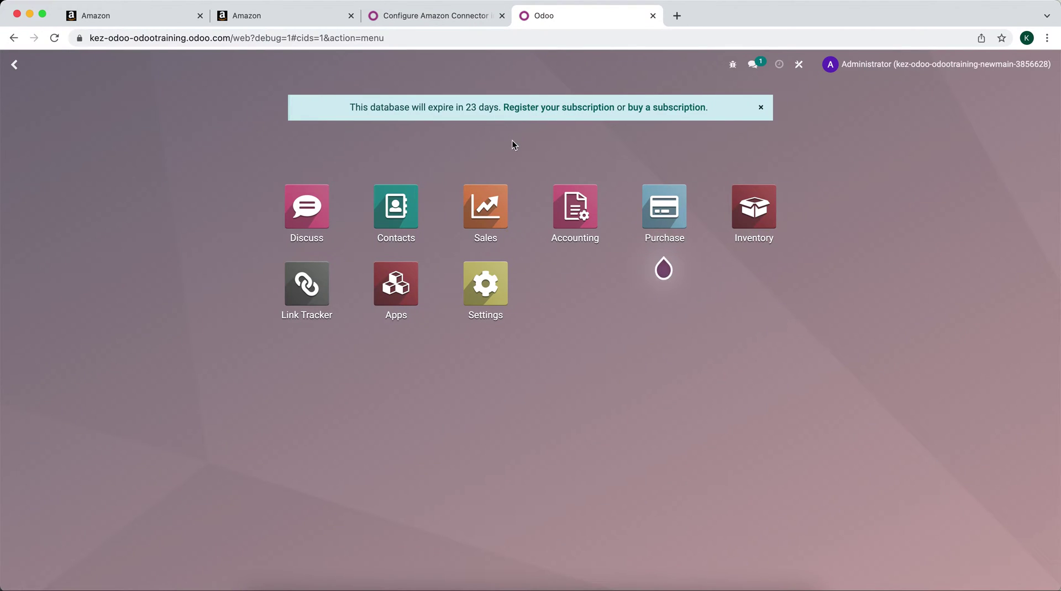
- Open Odoo's General Settings and scroll down to the Developer Tools section
click(451, 265)
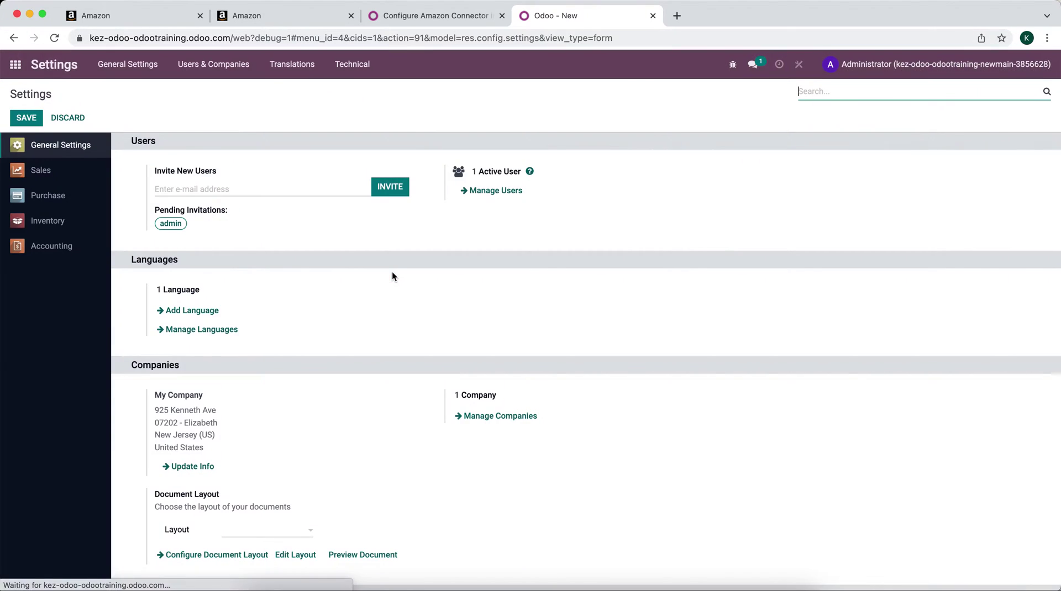
scroll(410, 326, down, 15)
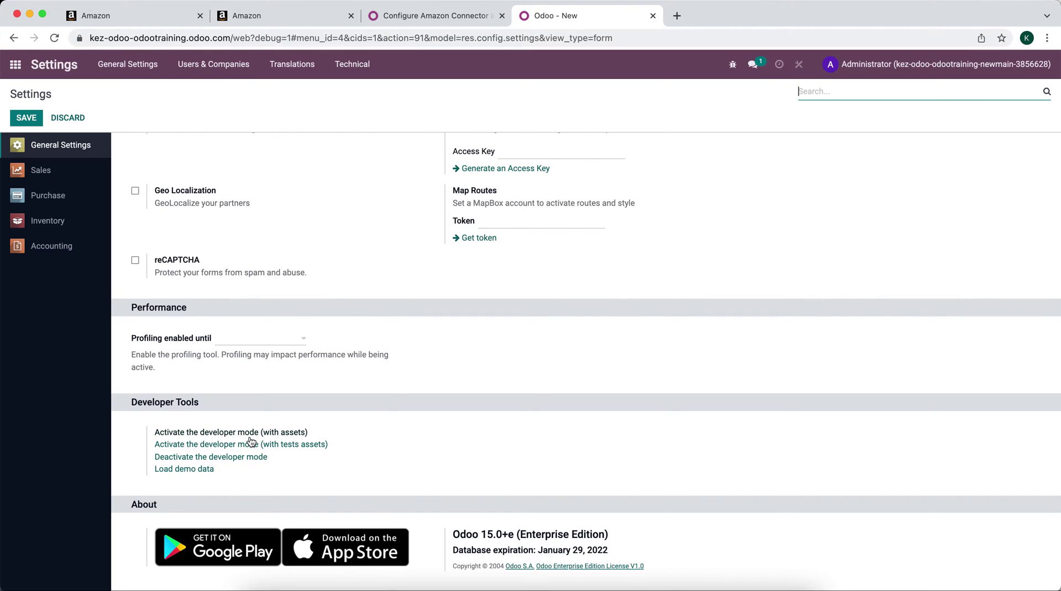
click(246, 419)
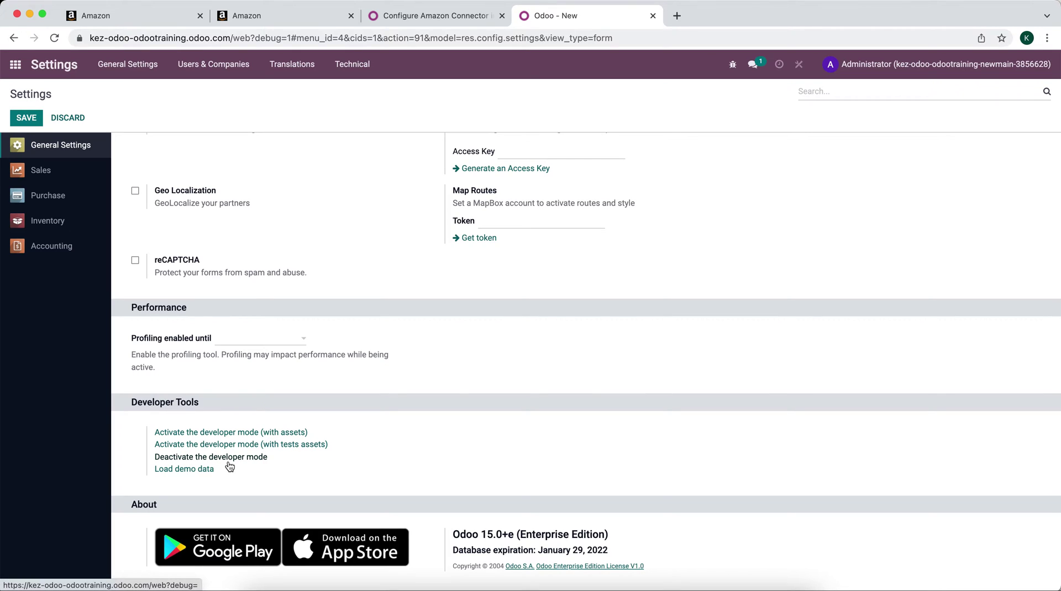
- Jump to the Sales settings and review the list of Amazon marketplaces
click(72, 172)
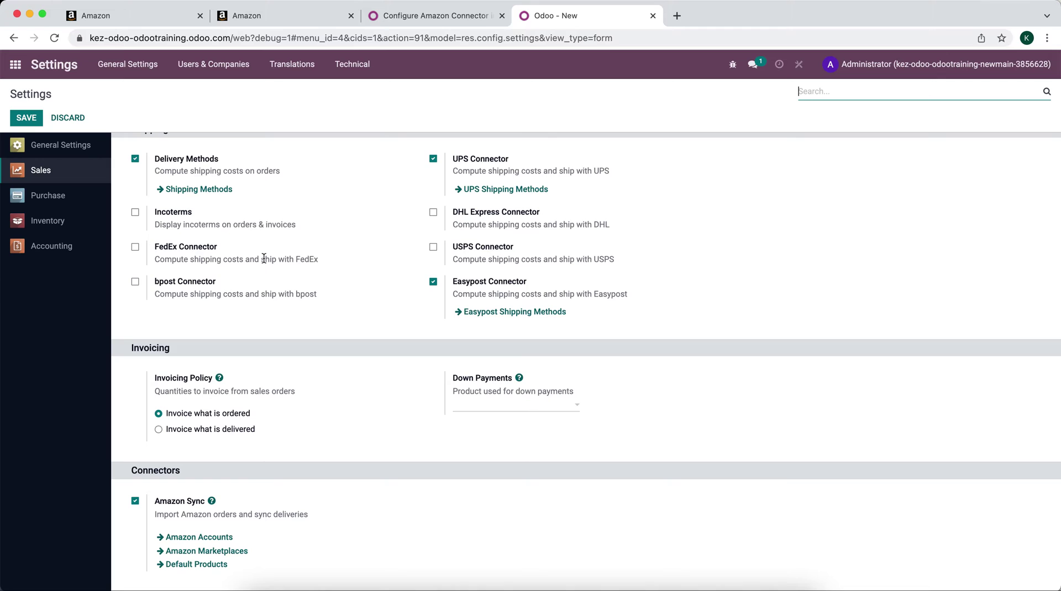
scroll(264, 258, up, 10)
scroll(270, 288, down, 10)
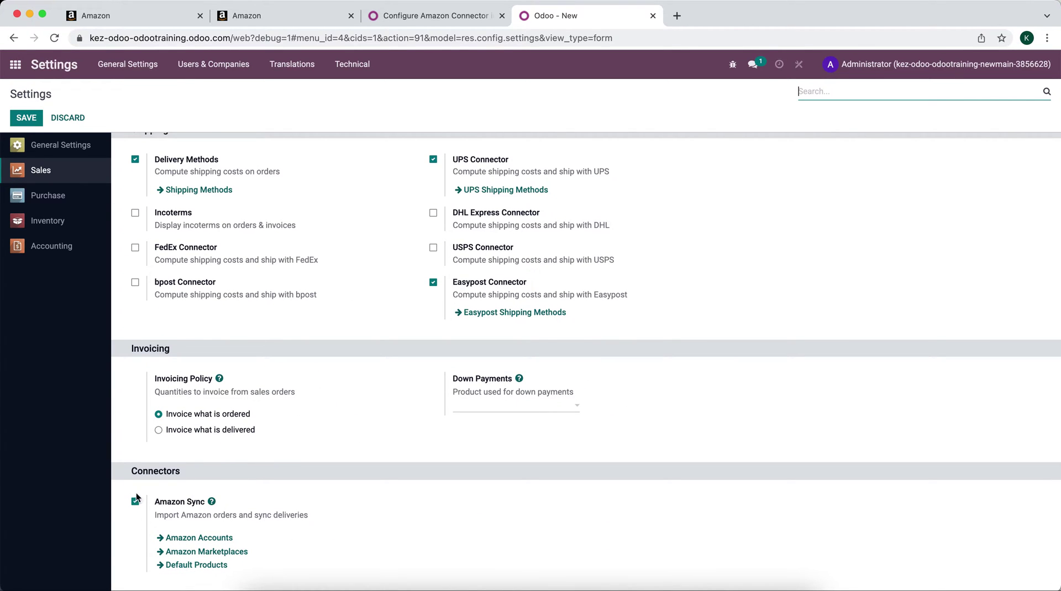
click(201, 553)
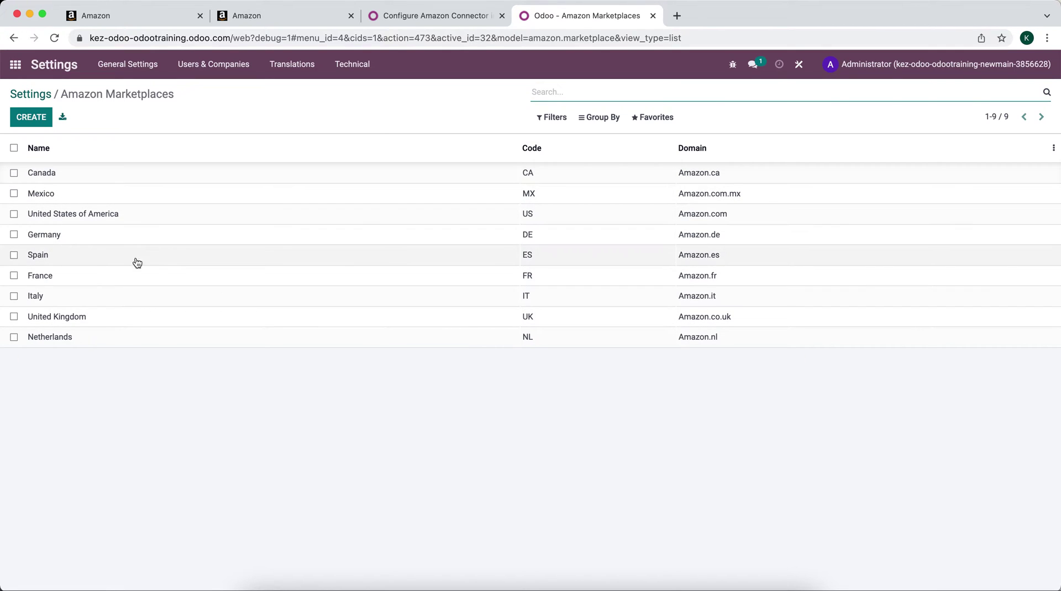
click(27, 94)
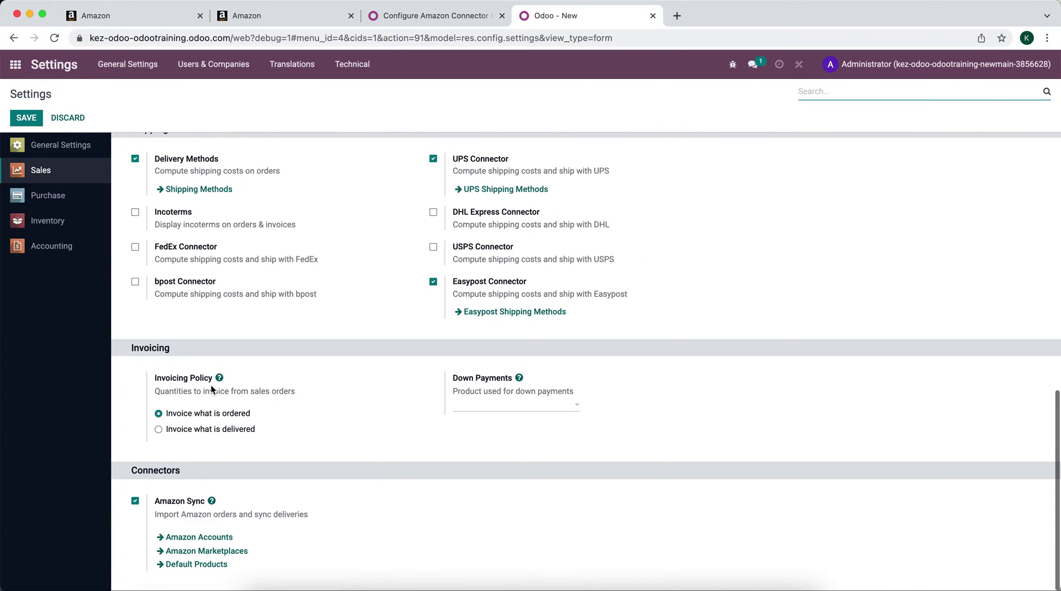
- Review the default Amazon products, then return to the Sales settings
click(206, 569)
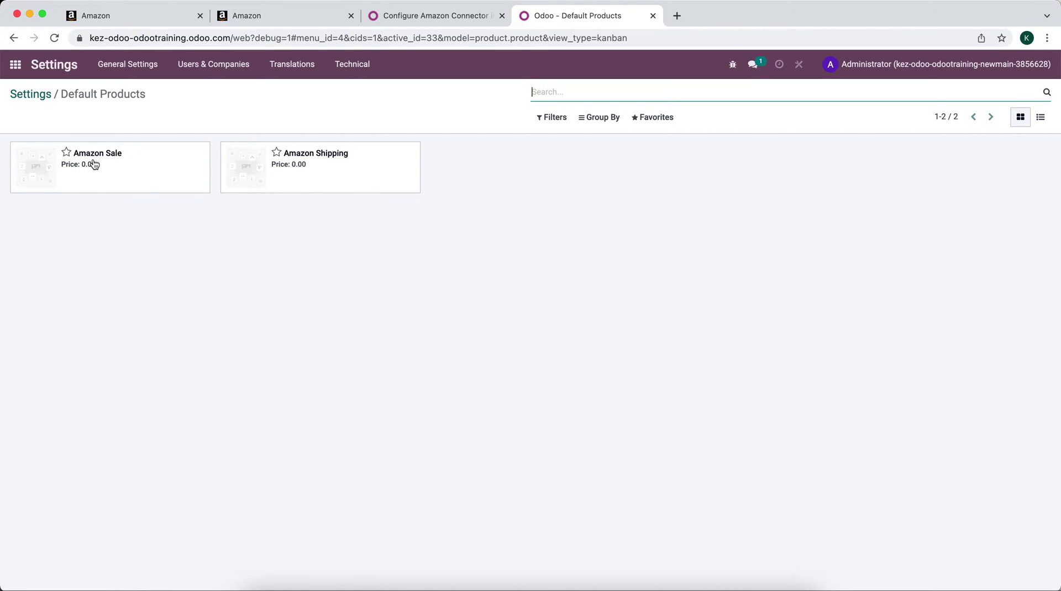
click(40, 99)
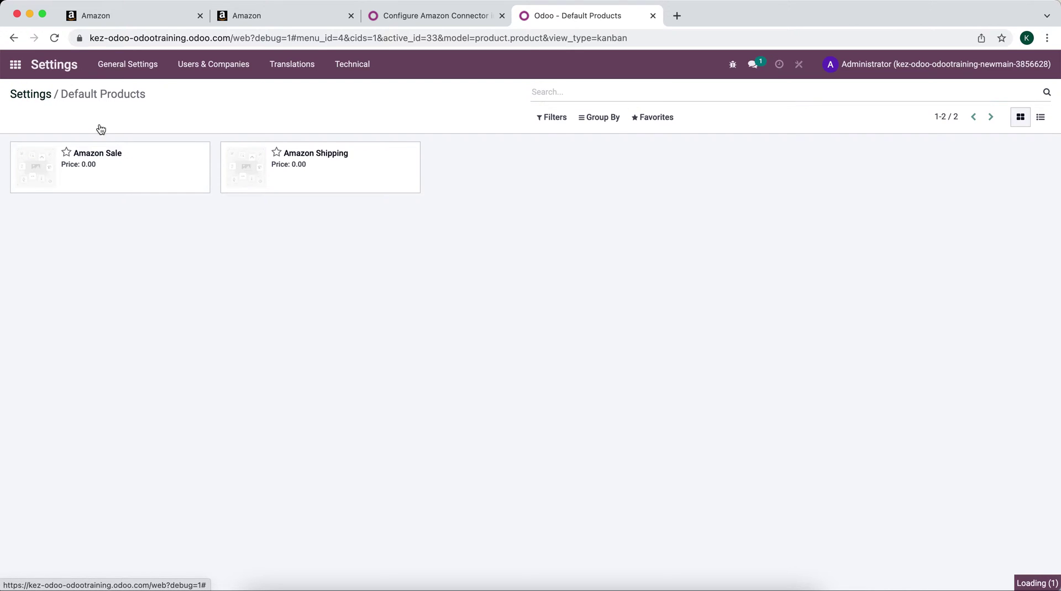
scroll(375, 378, down, 15)
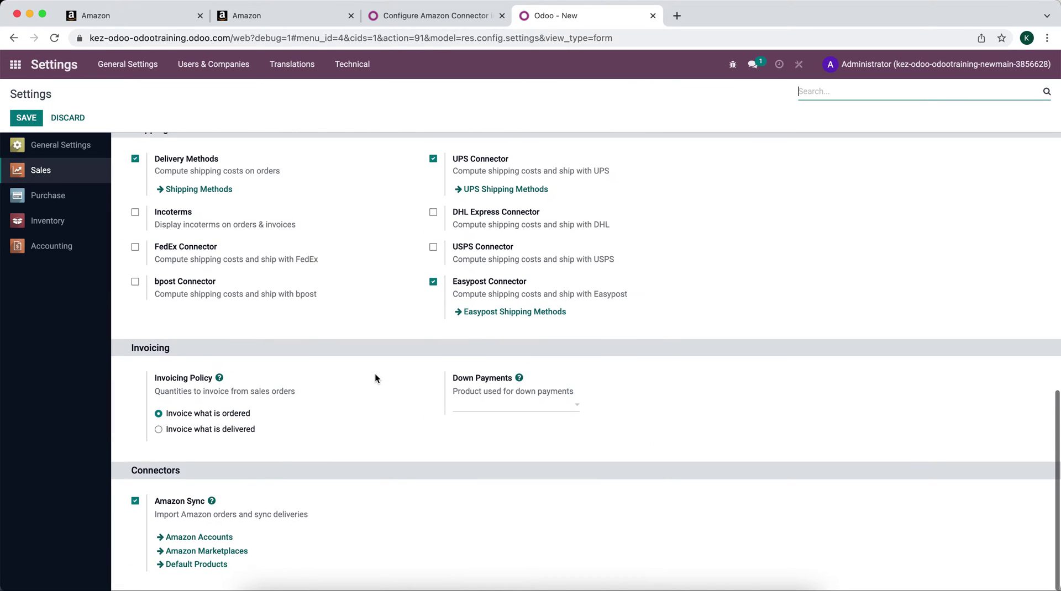
- Create a new Amazon account with the store's name and Amazon.com as sign-up marketplace
click(217, 541)
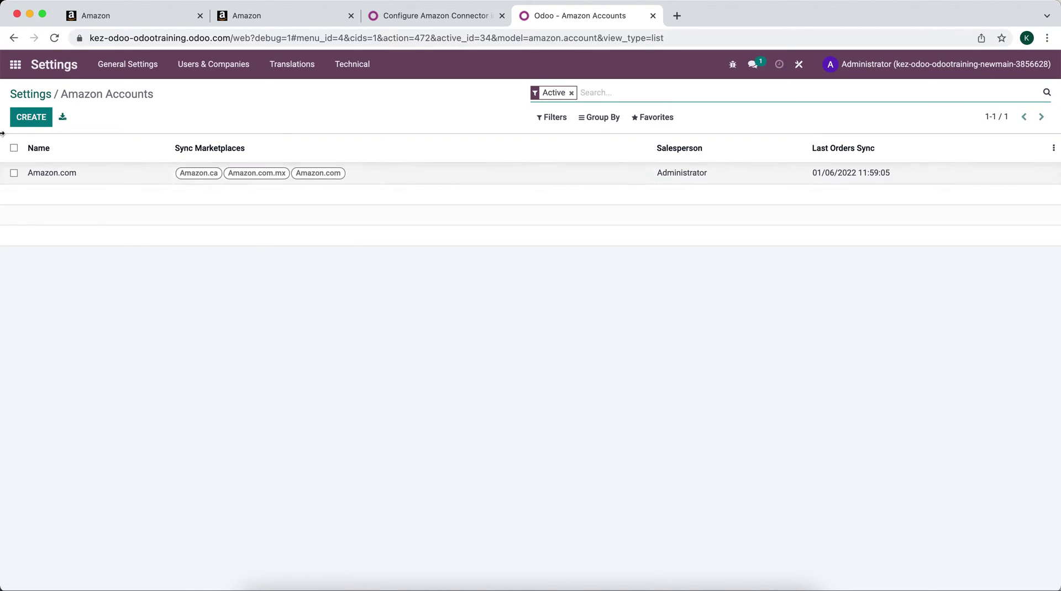
click(26, 124)
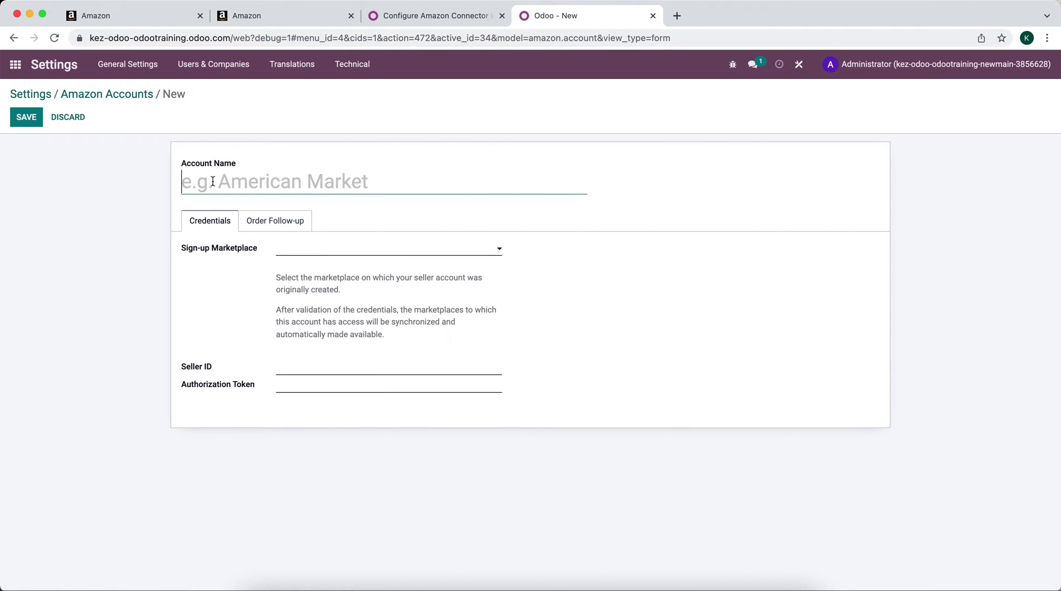
text(Kevin)
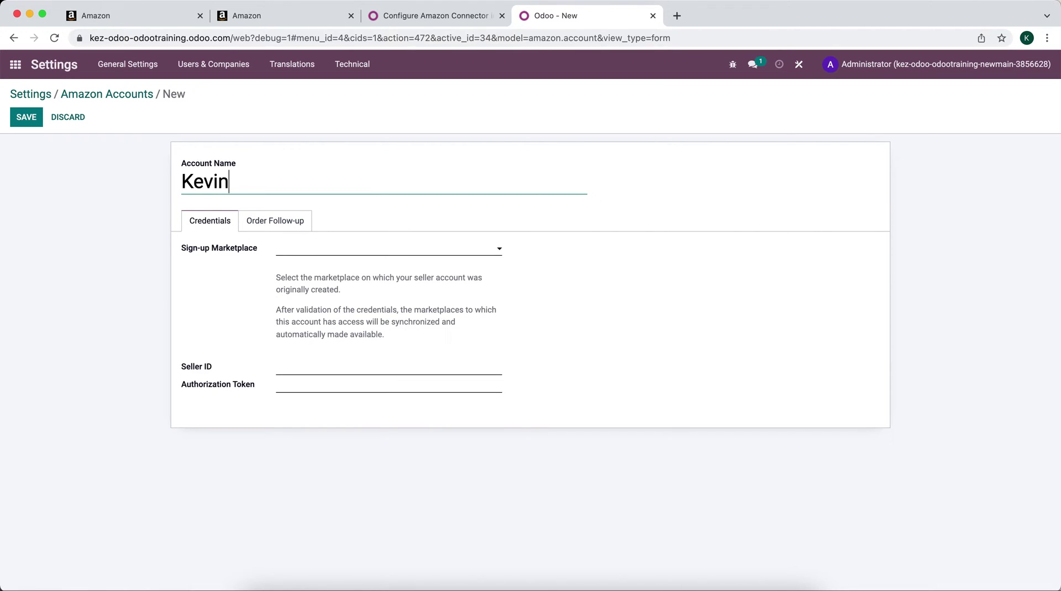
text('s Store)
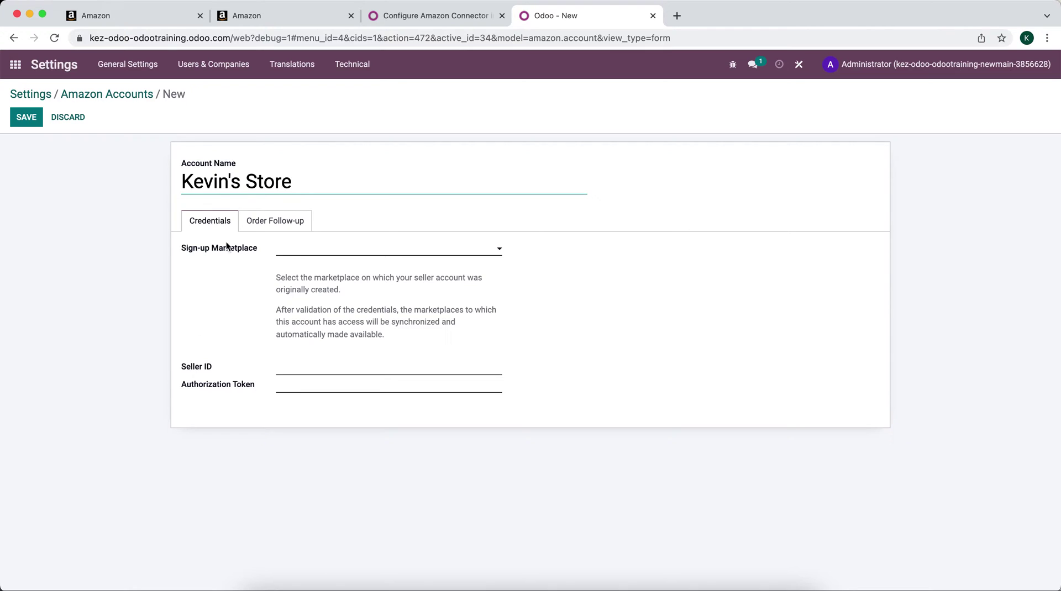
click(301, 249)
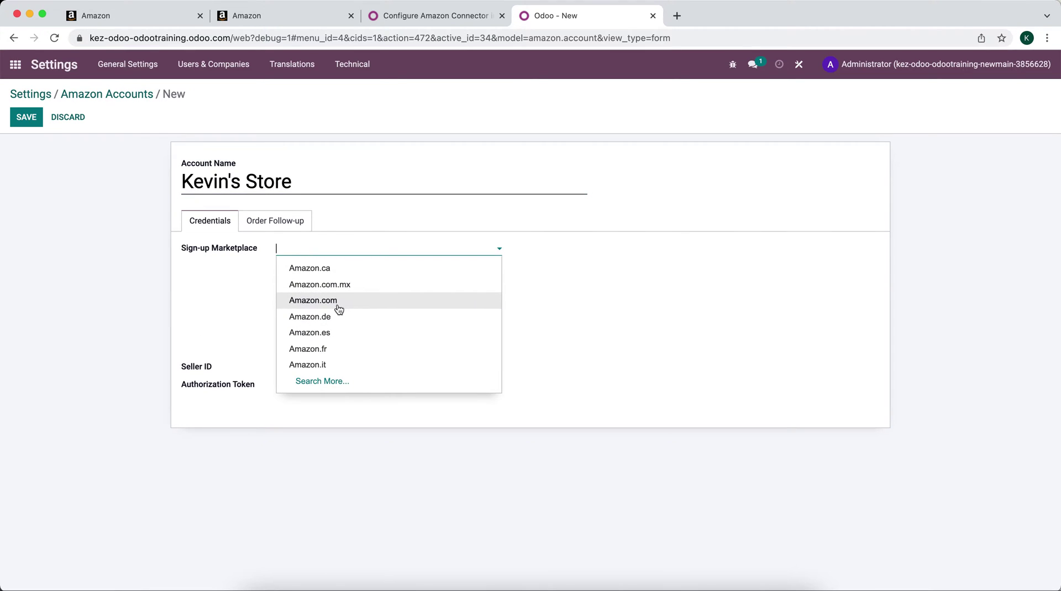
click(339, 307)
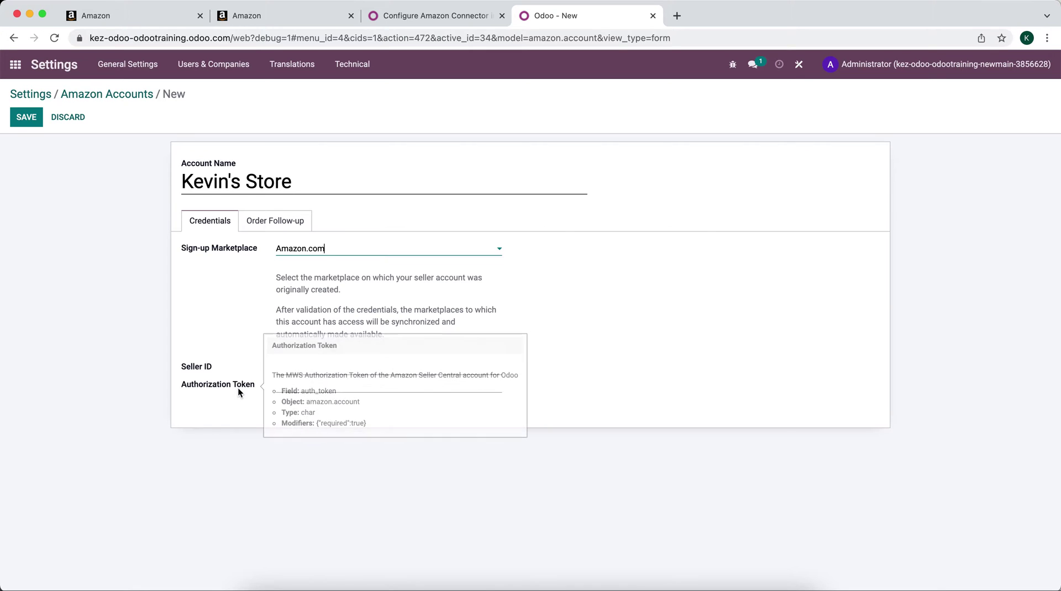
click(149, 15)
- Go to Partner Network > Manage Your Apps and start authorizing a new developer
click(65, 68)
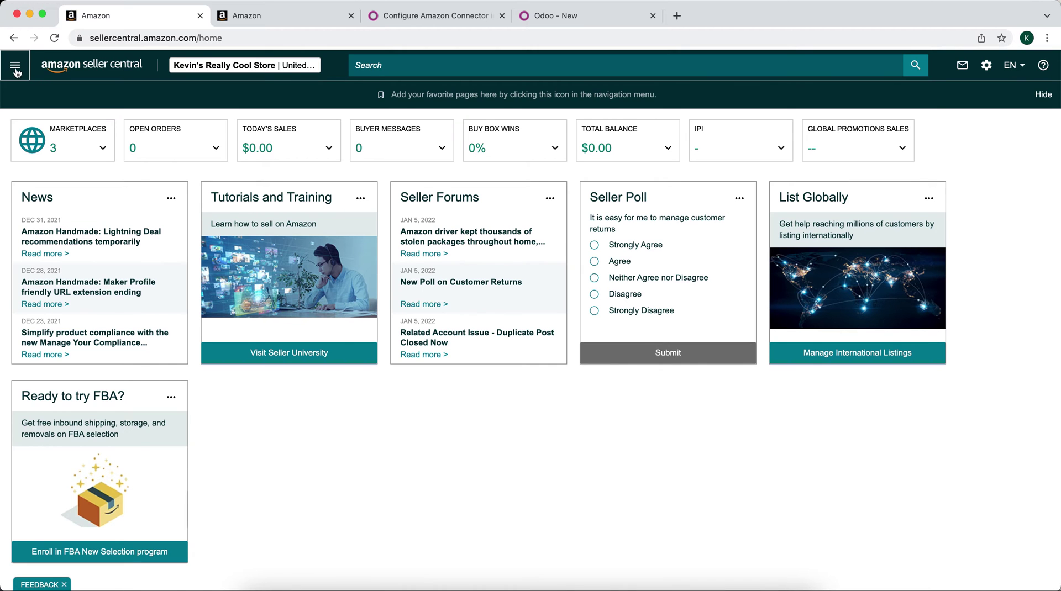
click(15, 65)
mouse_move(72, 234)
mouse_move(71, 269)
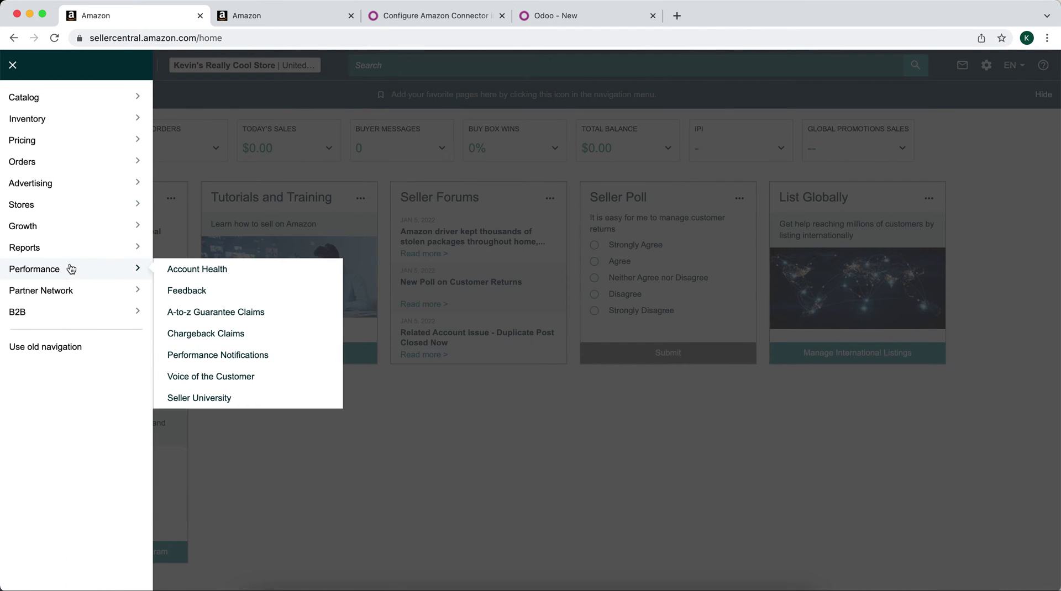
mouse_move(72, 293)
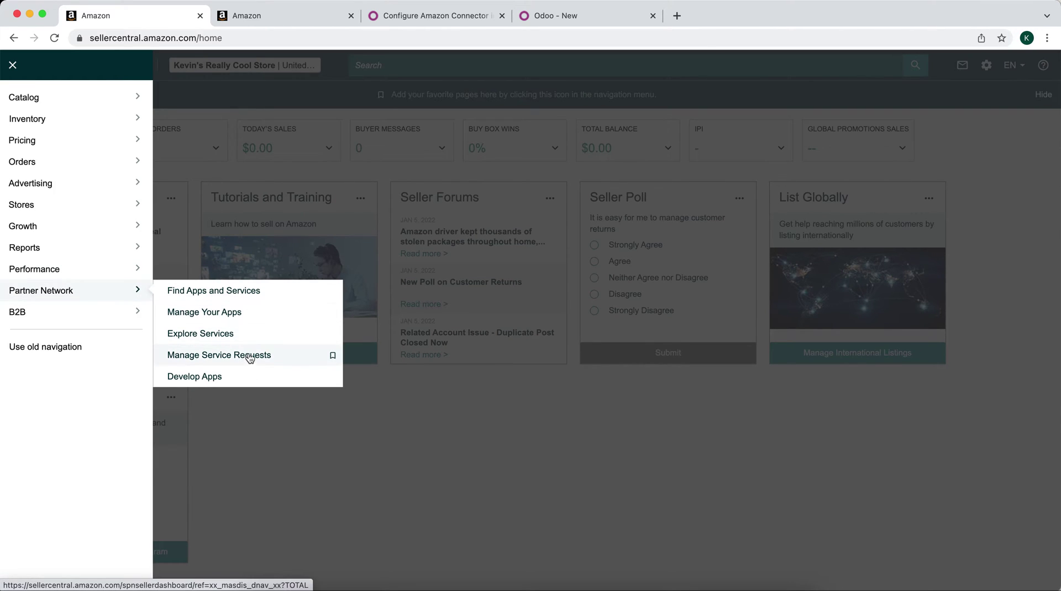
click(249, 314)
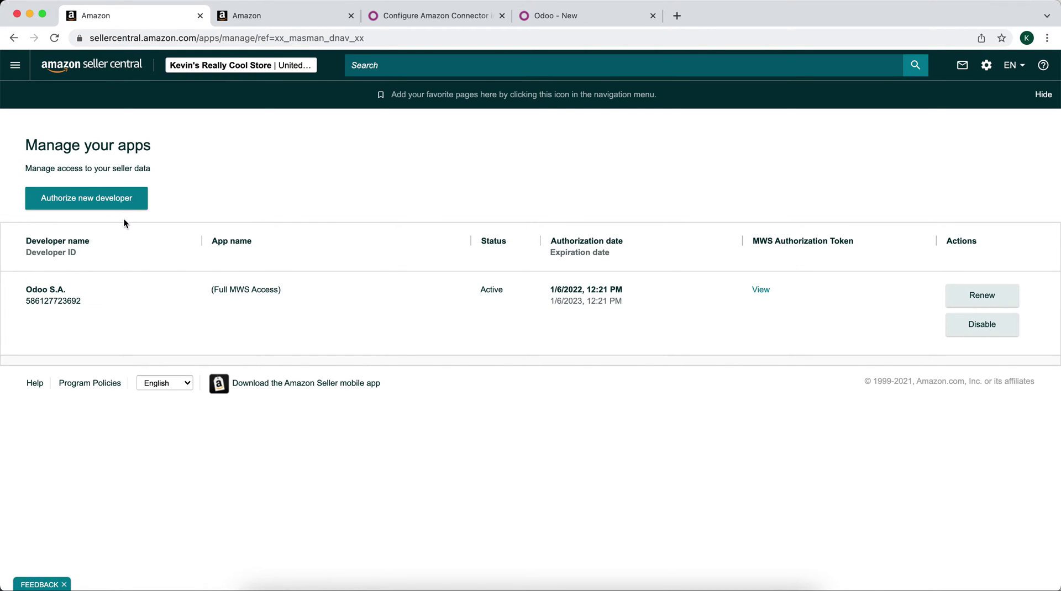
click(118, 202)
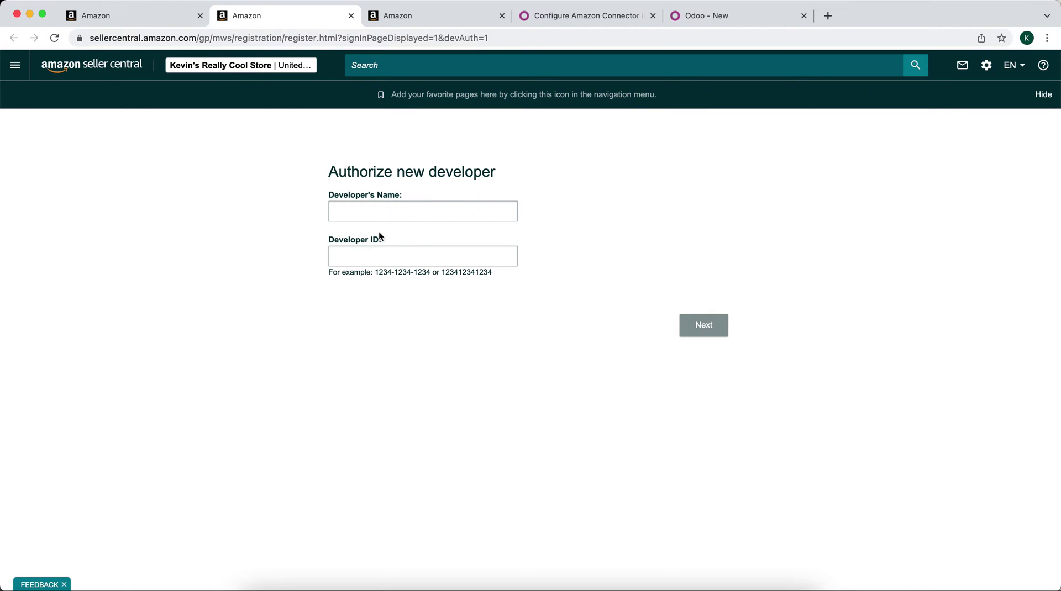
- Copy the developer name Odoo S.A. from the setup docs into the Developer's Name field
drag(536, 18, 408, 25)
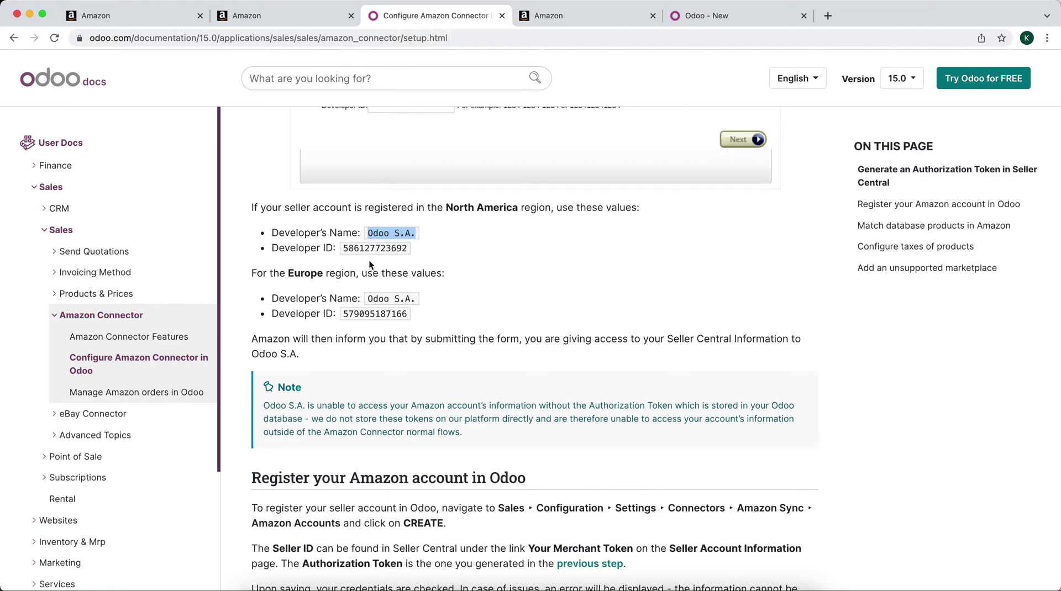
drag(271, 231, 407, 271)
scroll(407, 270, up, 10)
scroll(407, 269, down, 10)
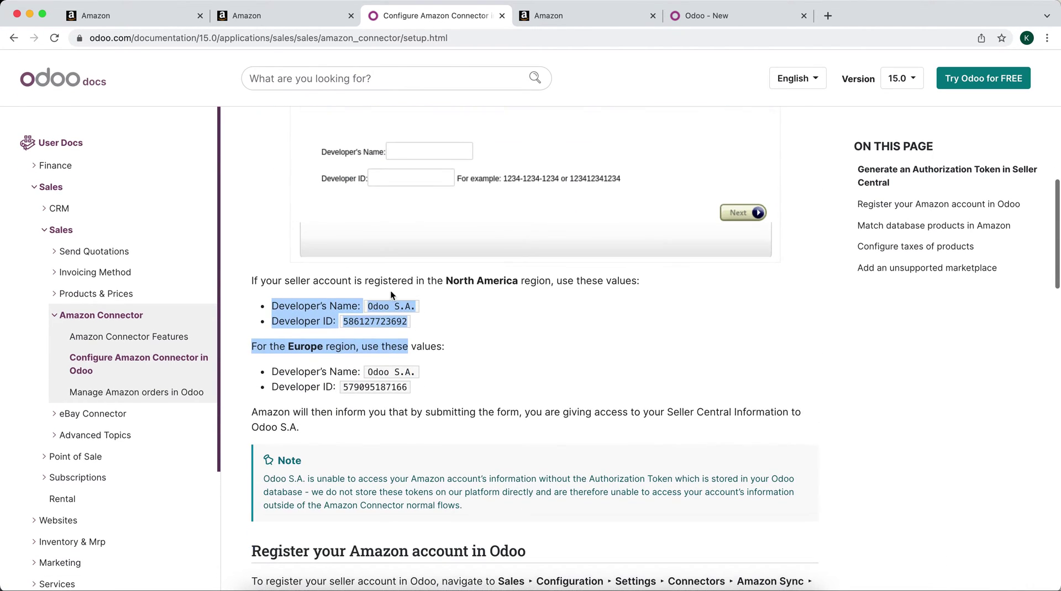
drag(417, 308, 370, 308)
key(cmd+c)
click(296, 15)
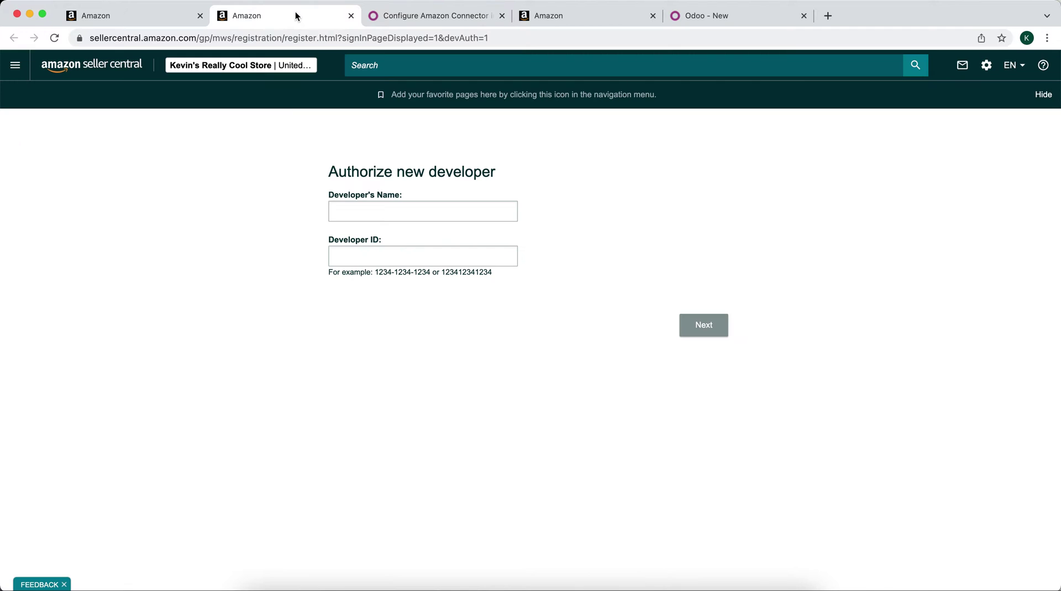
click(390, 204)
key(cmd+v)
- Paste the North America Developer ID, continue, and accept responsibility for Odoo S.A.'s access
click(407, 15)
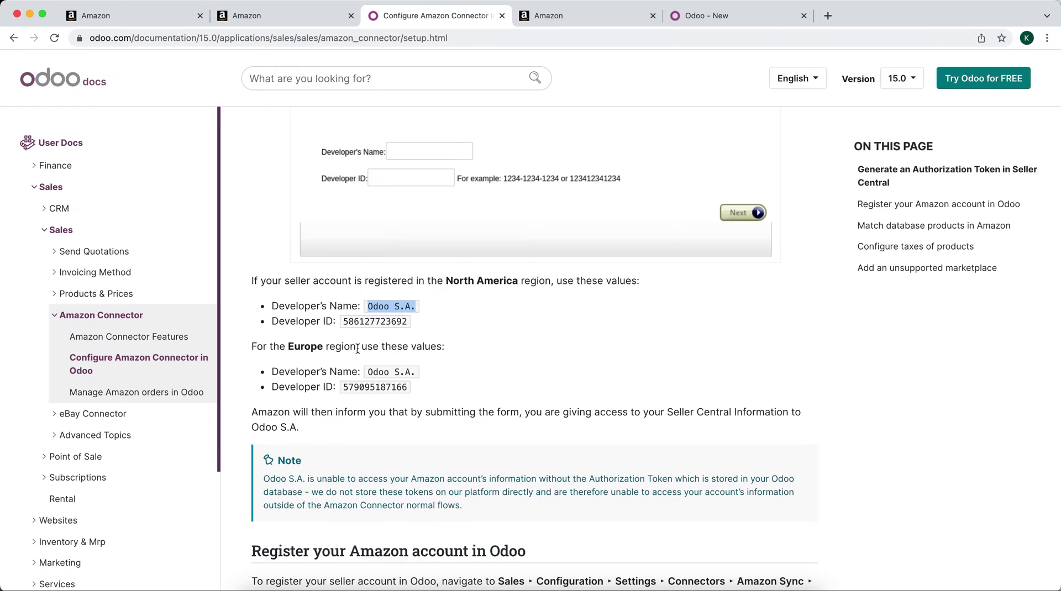
double_click(373, 321)
key(super+c)
click(281, 11)
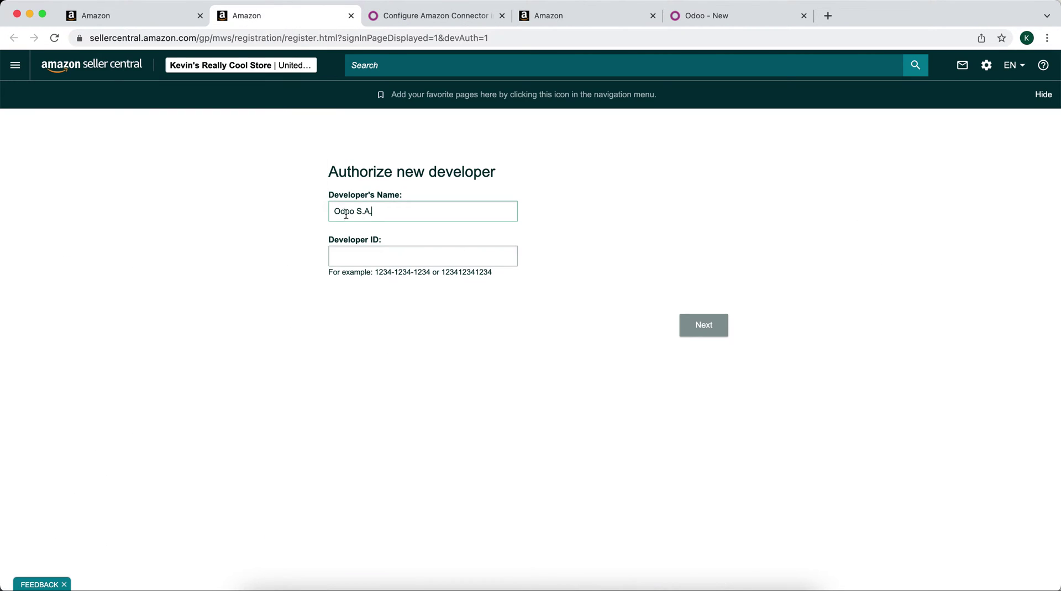
key(super+v)
click(693, 326)
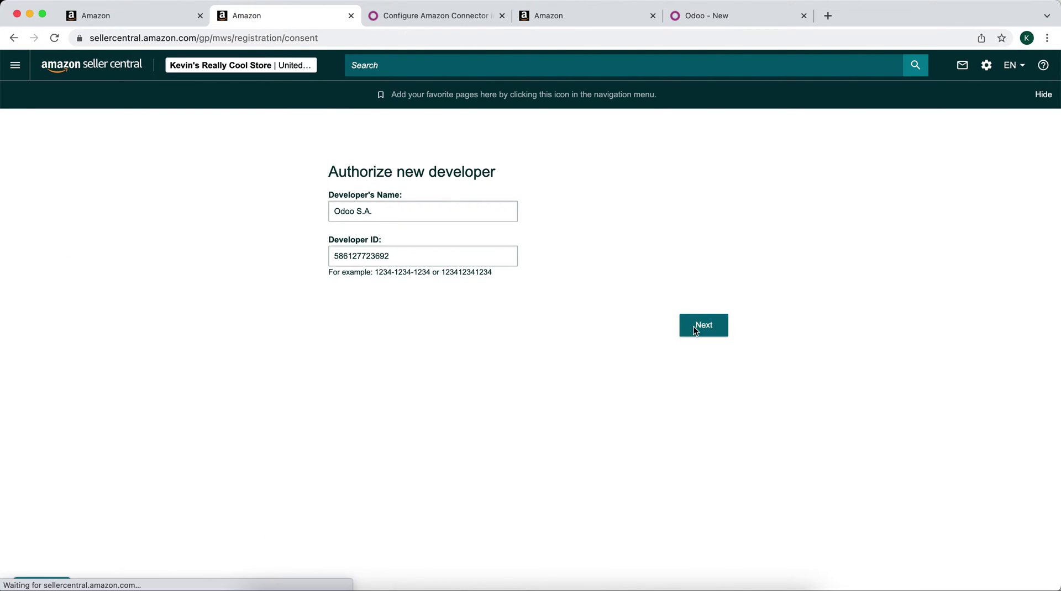
click(336, 357)
- Confirm consent and paste the shown Seller ID into Odoo's Amazon account form
click(713, 405)
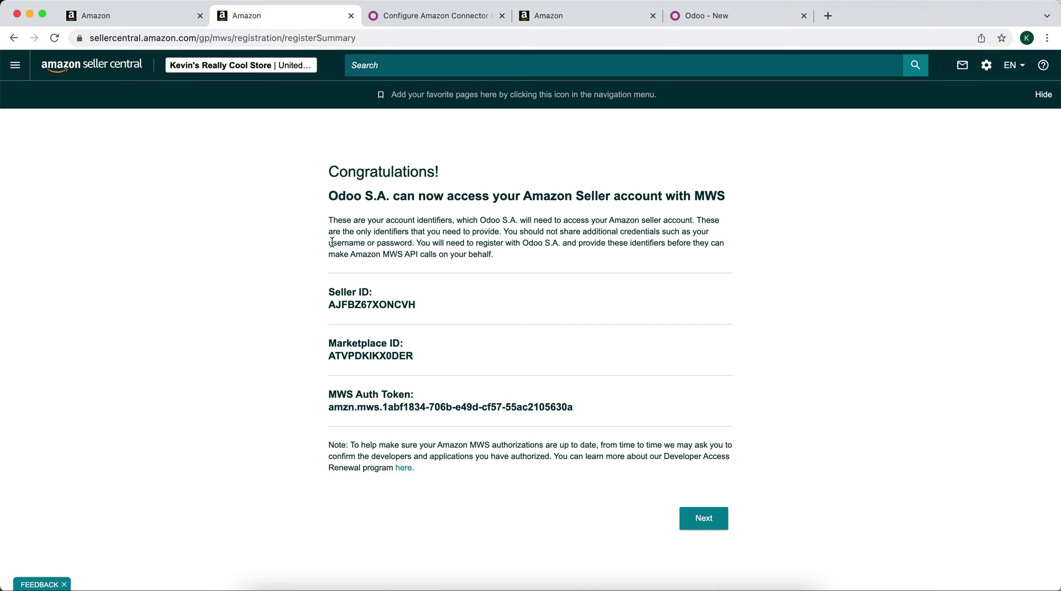
double_click(366, 305)
key(super+c)
click(433, 21)
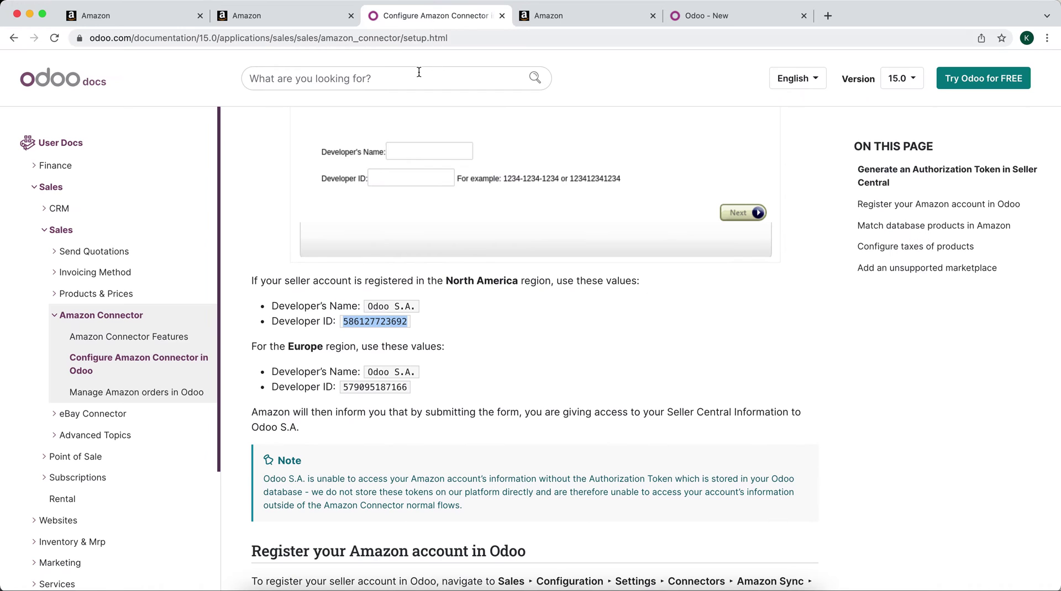
drag(712, 15, 420, 22)
click(345, 361)
key(super+v)
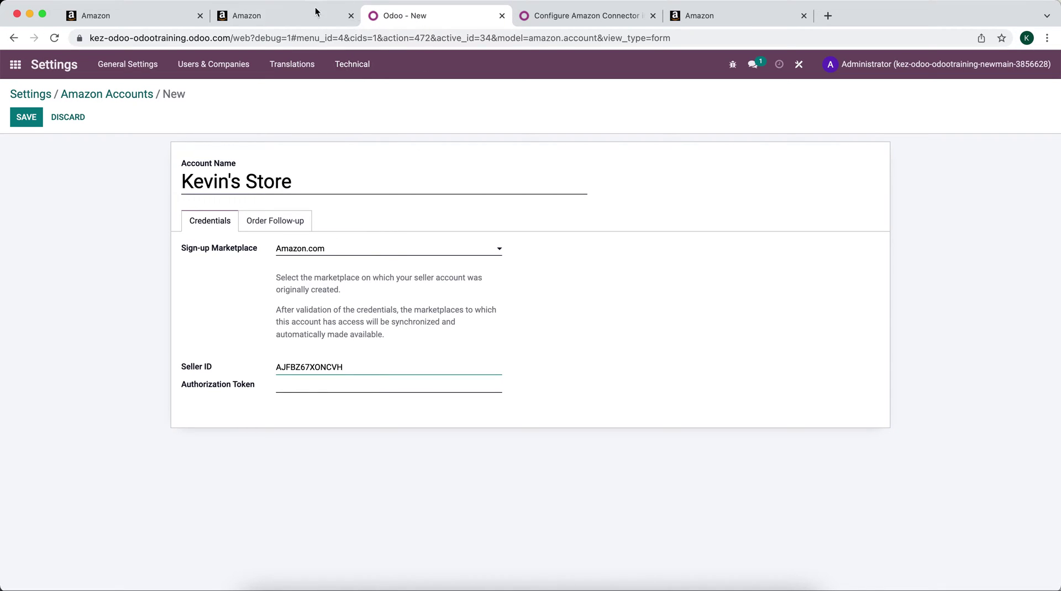
- Copy the MWS auth token into the form's Authorization Token field
click(315, 14)
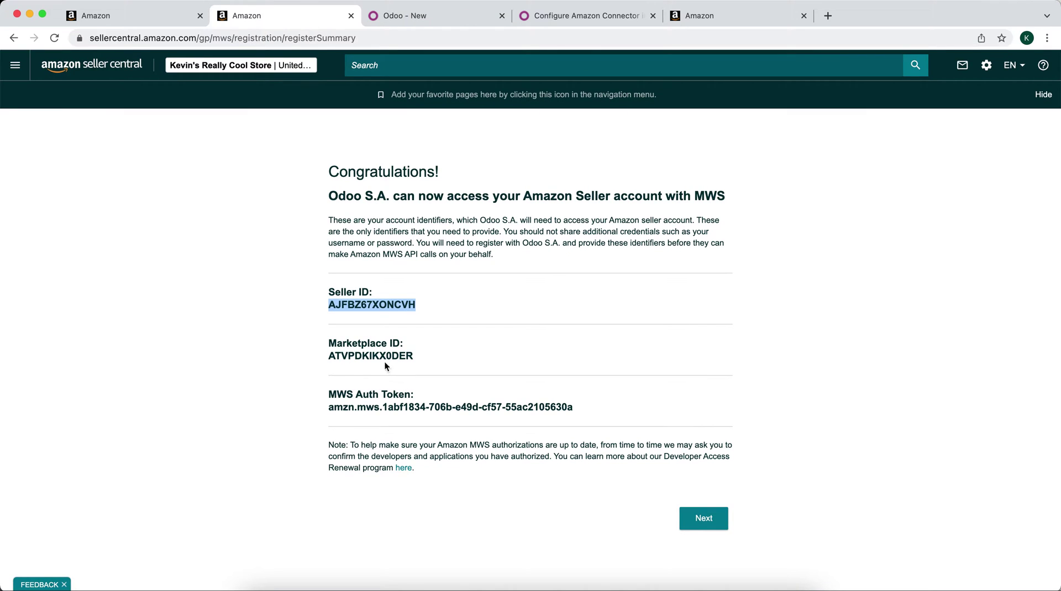
click(385, 421)
triple_click(385, 409)
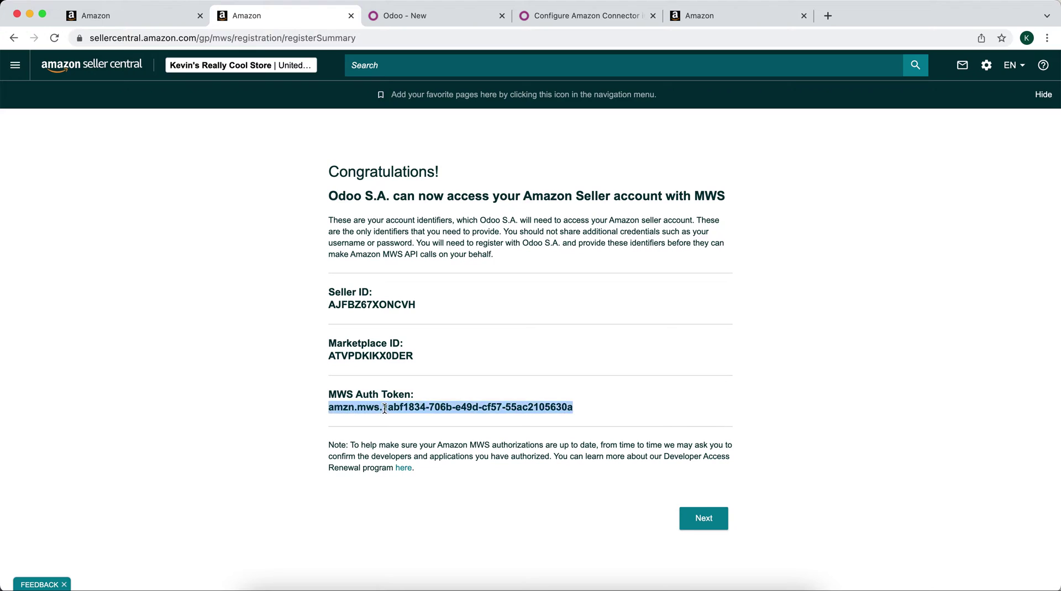
click(435, 19)
click(365, 381)
key(super+v)
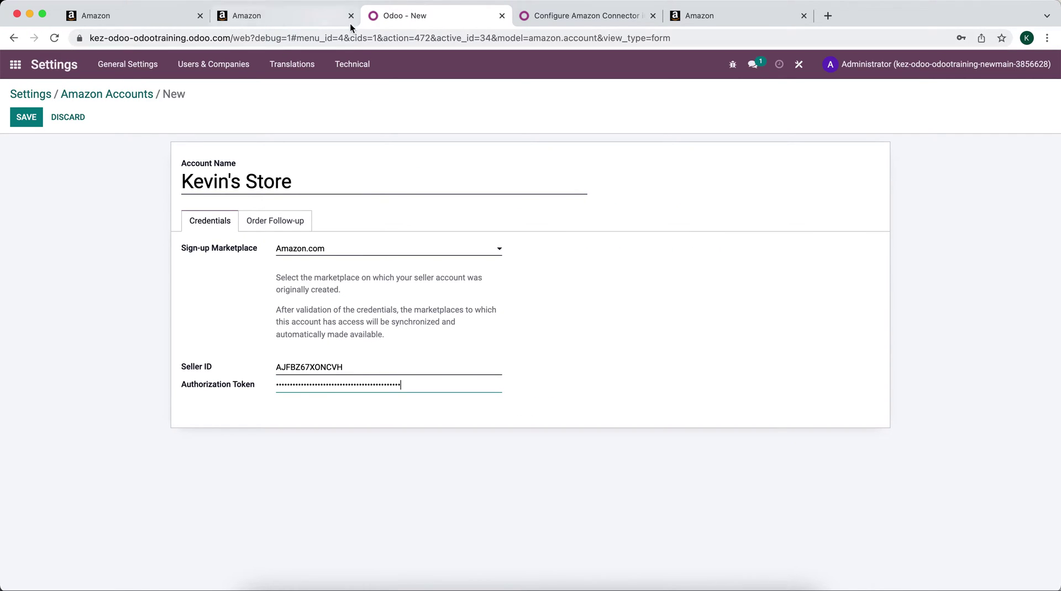
- Finish the Amazon authorization, save the Odoo account, and dismiss the authentication error
click(323, 18)
click(695, 474)
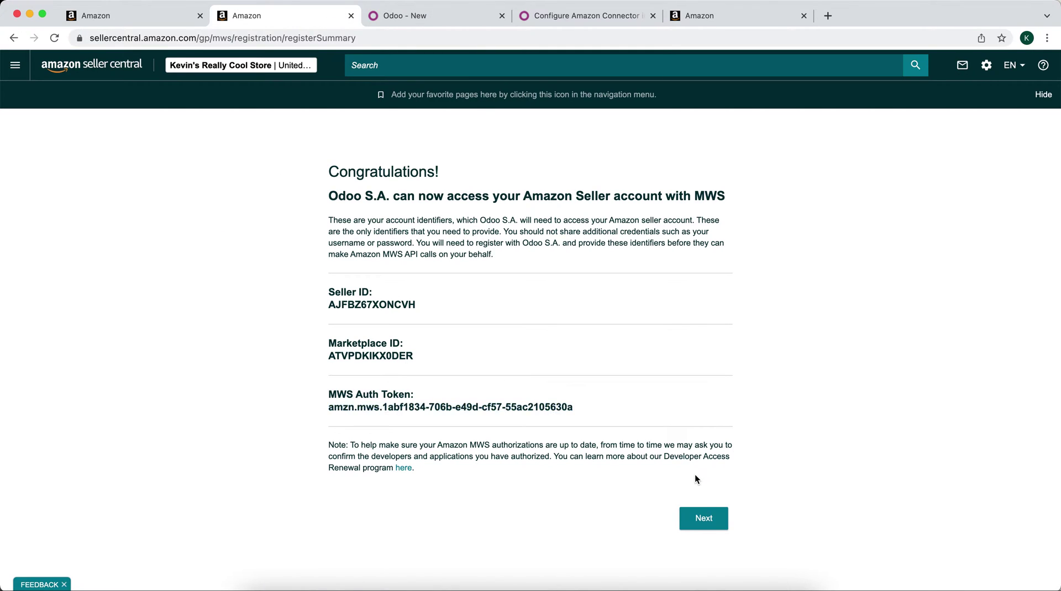
click(704, 520)
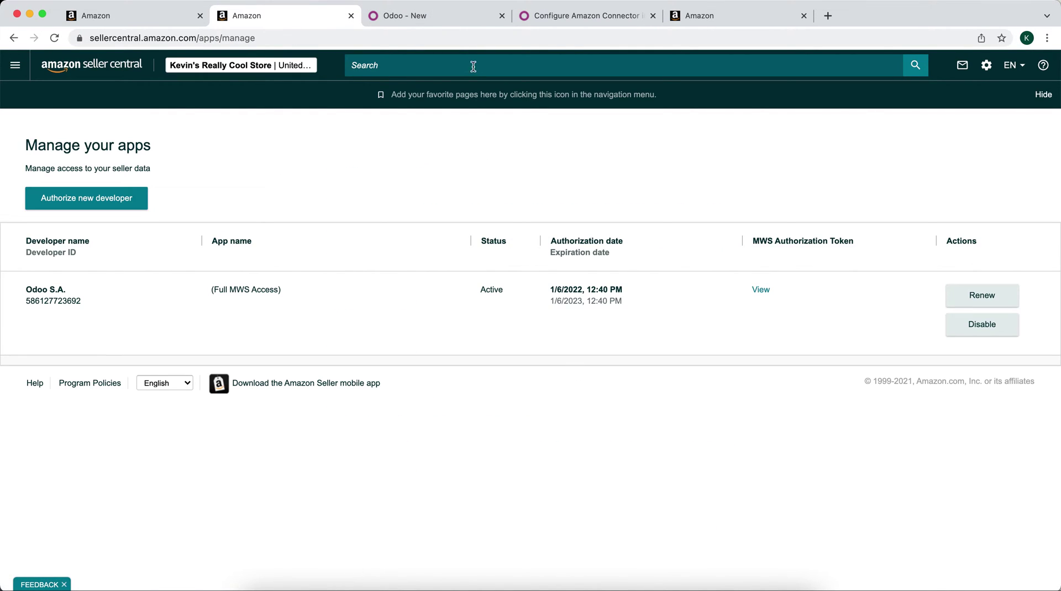
click(428, 15)
click(25, 121)
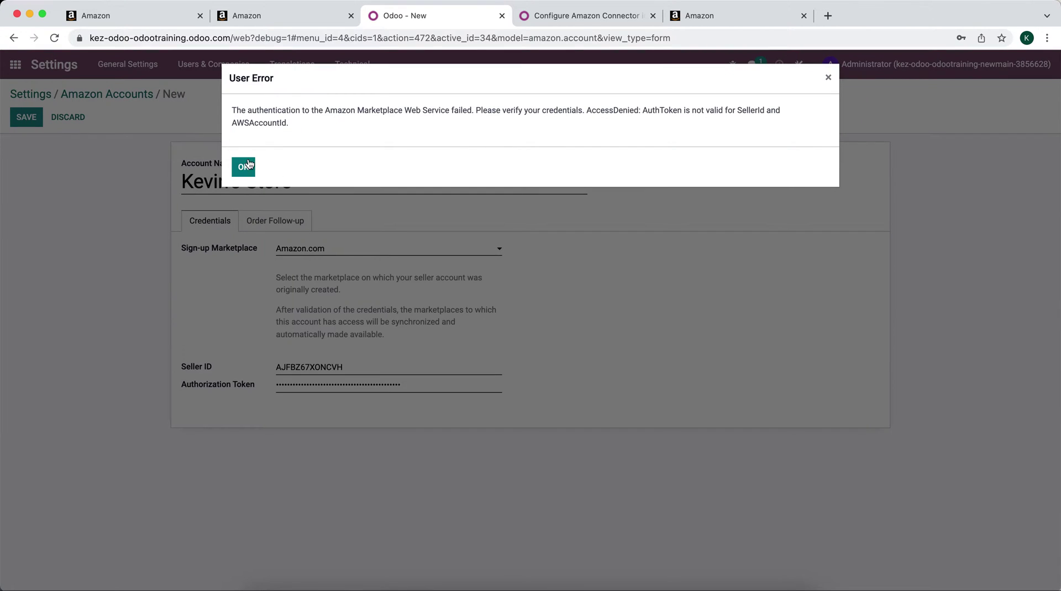
click(244, 167)
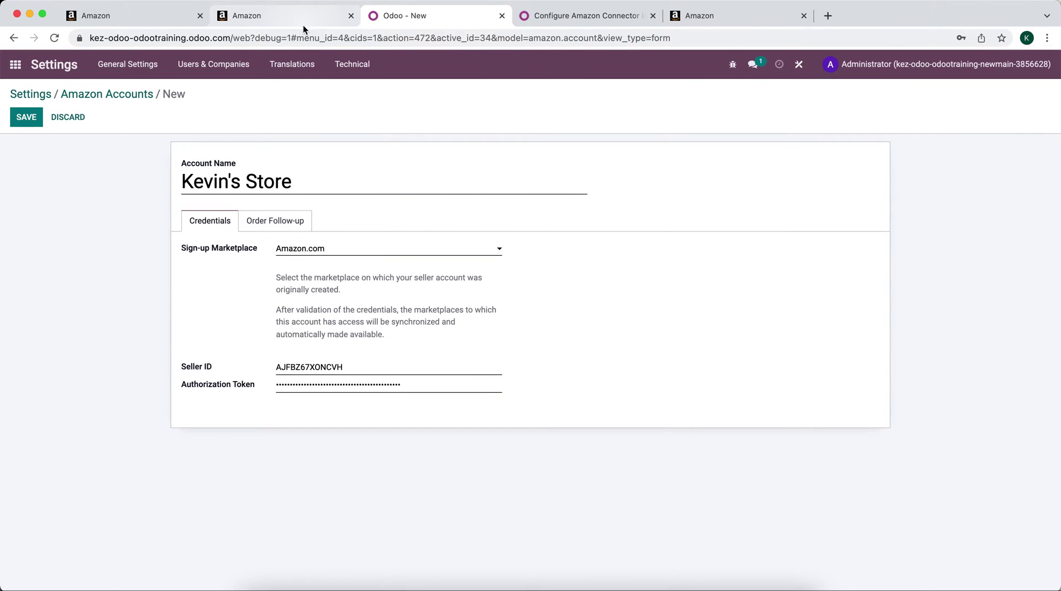
- Re-copy Odoo S.A.'s MWS token from Manage your apps into Authorization Token and save
click(303, 24)
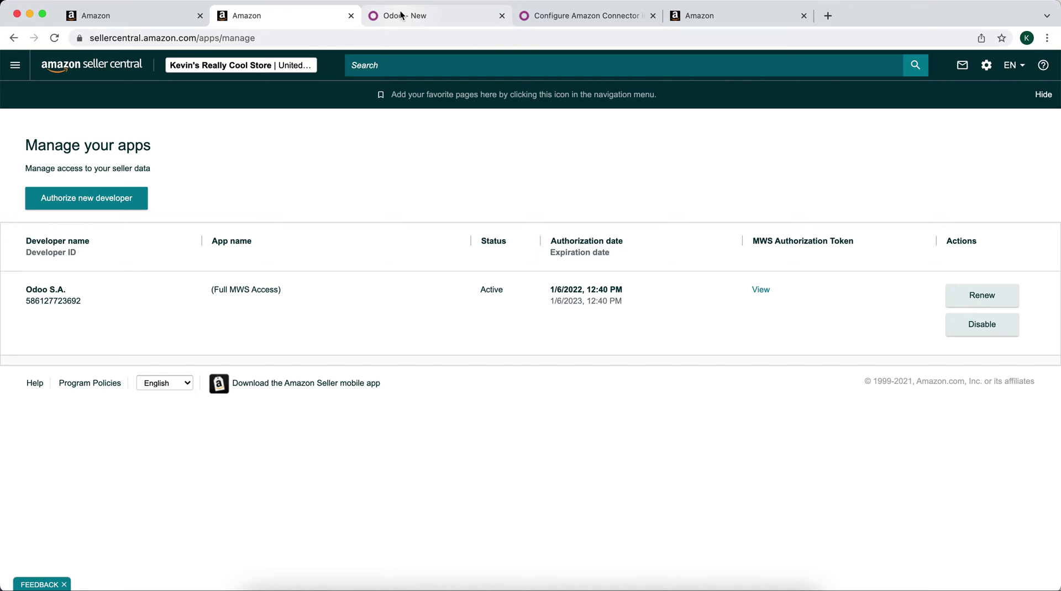
click(761, 291)
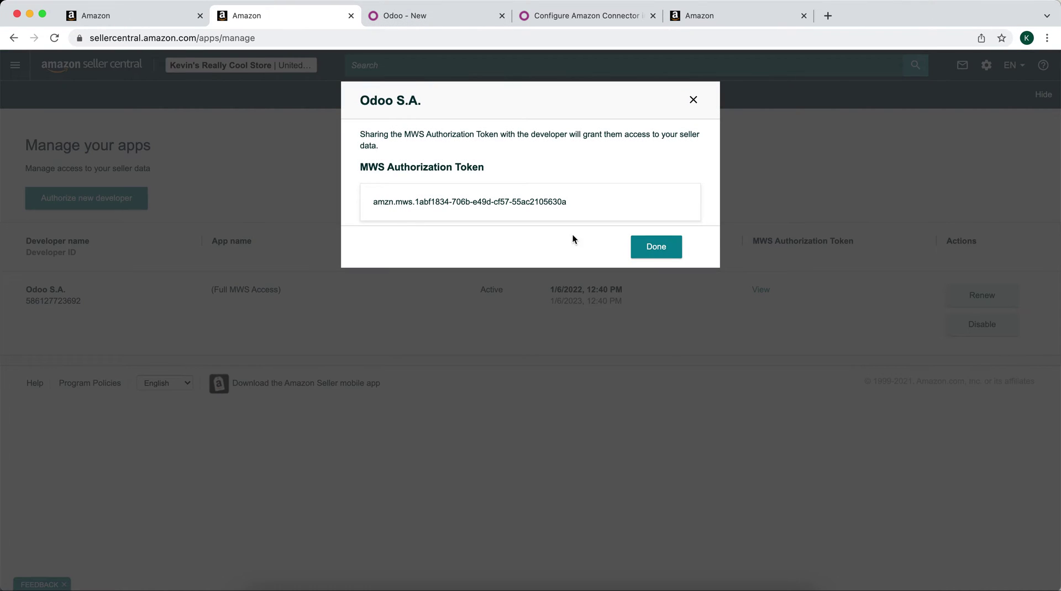
triple_click(542, 201)
click(412, 22)
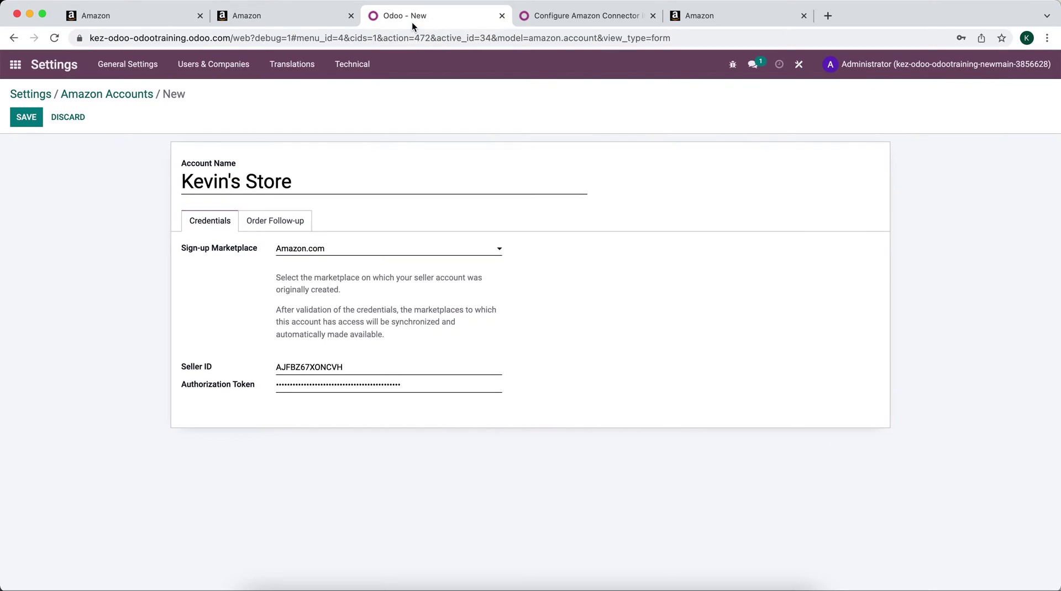
double_click(427, 388)
click(426, 406)
click(35, 118)
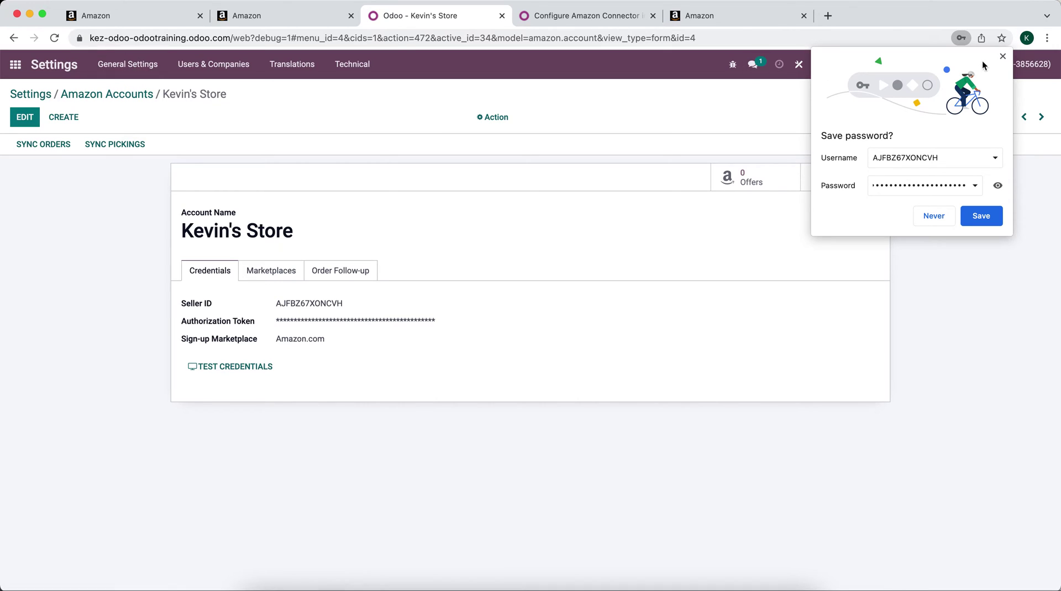
click(1002, 56)
- Test the Amazon account's credentials, retrying after the error
click(261, 372)
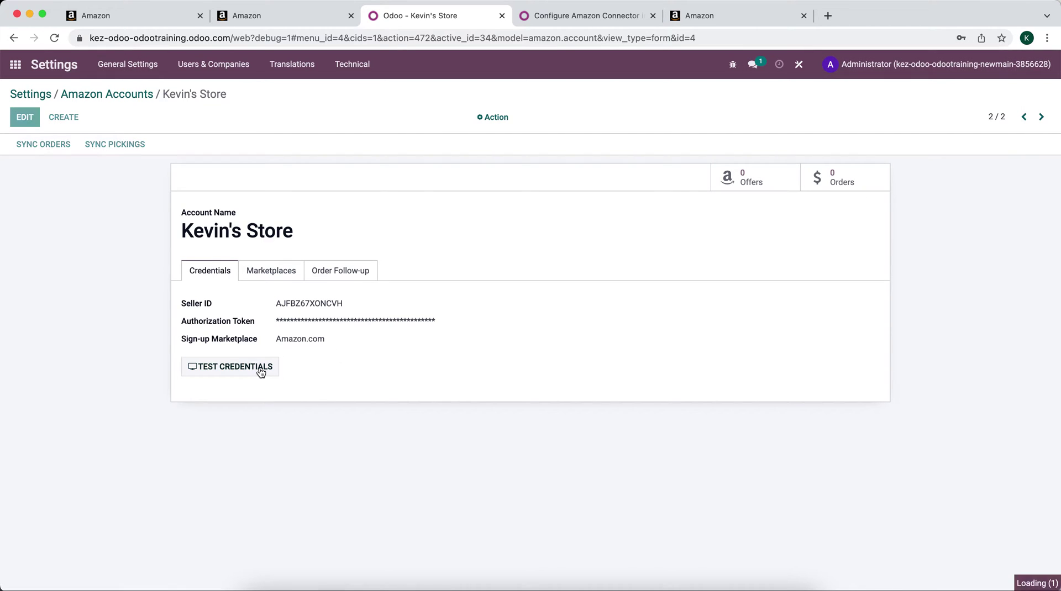
click(250, 175)
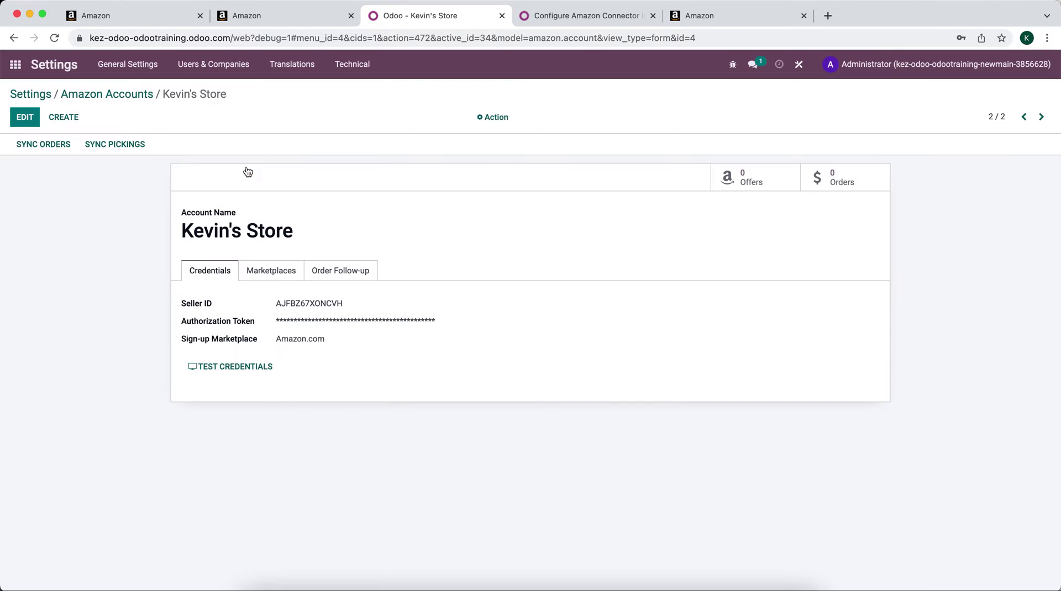
click(258, 371)
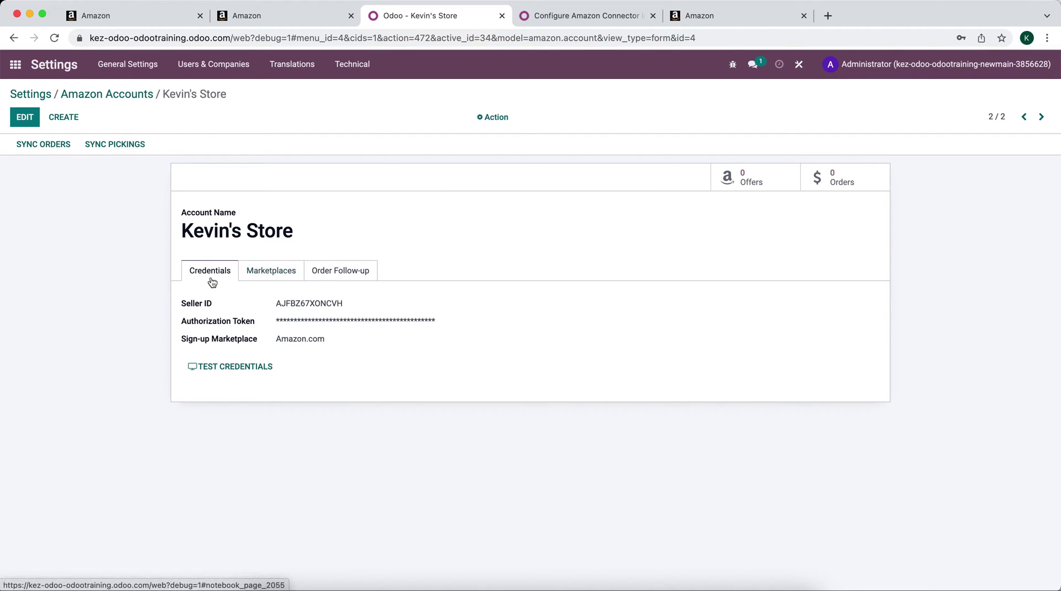
- Review the synced marketplaces and Order Follow-up settings, then make the account editable
click(264, 277)
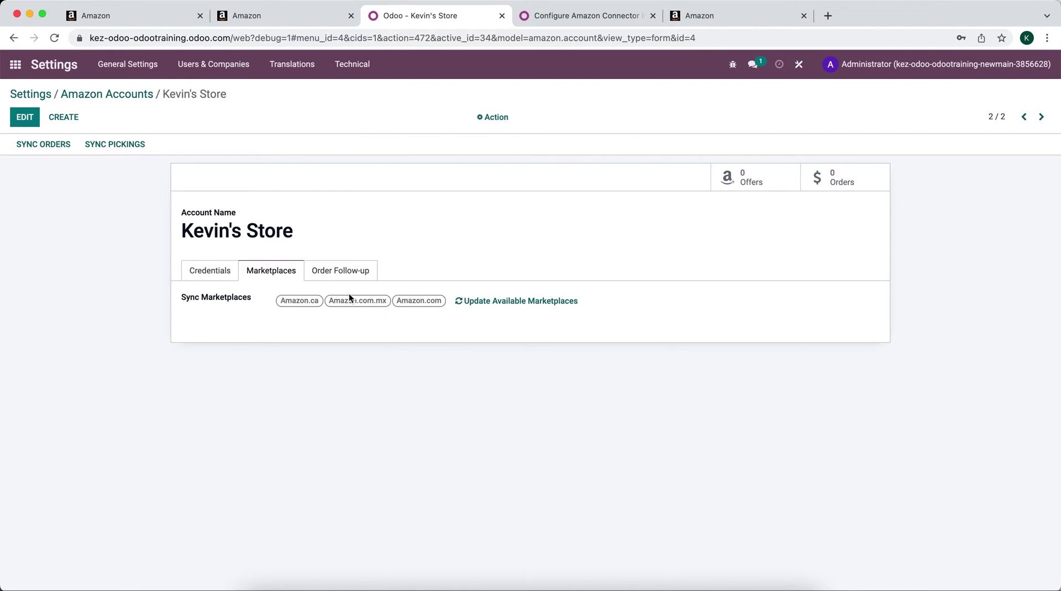
click(336, 279)
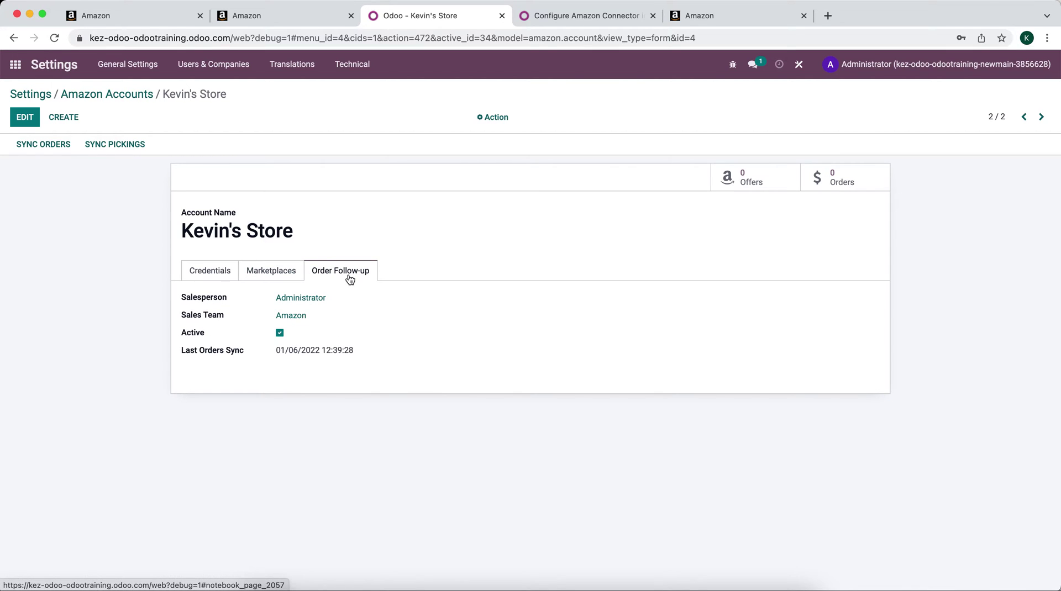
click(25, 117)
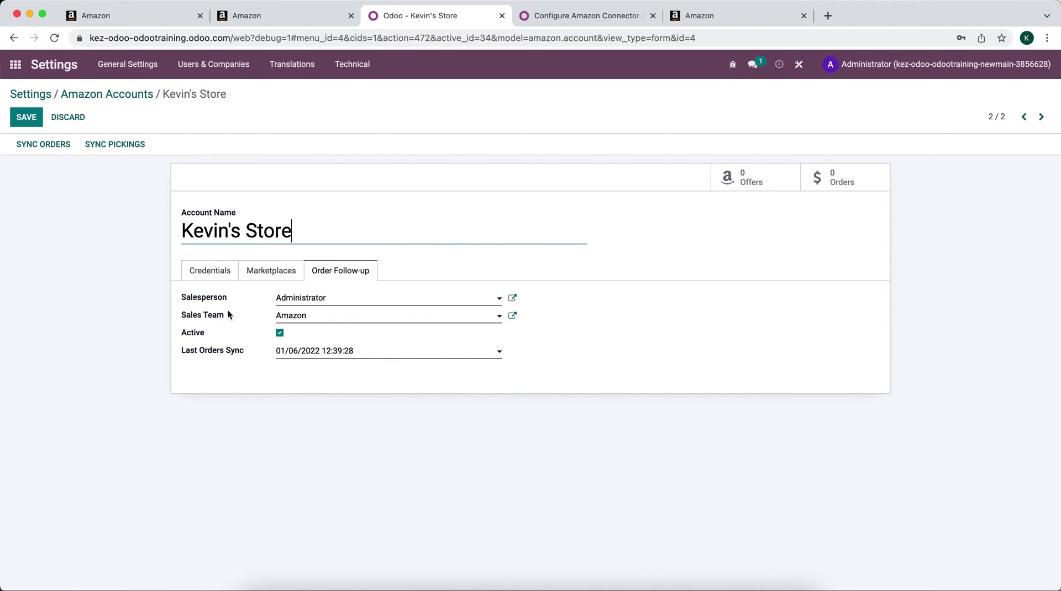
- Check the available Sales Team and Salesperson options, then save the account unchanged
click(342, 318)
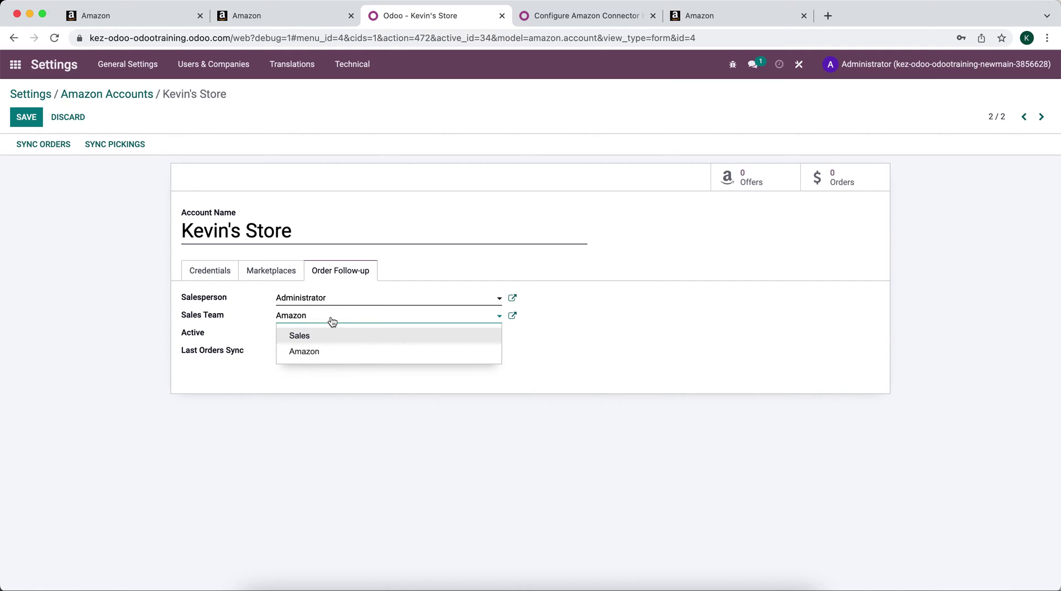
click(334, 300)
click(219, 303)
click(26, 118)
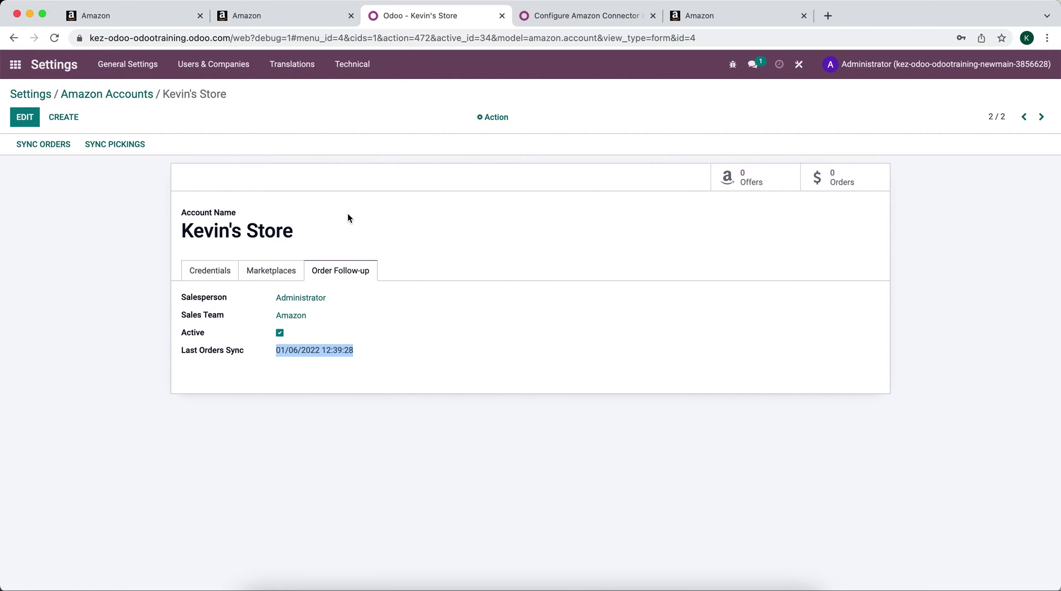
click(360, 224)
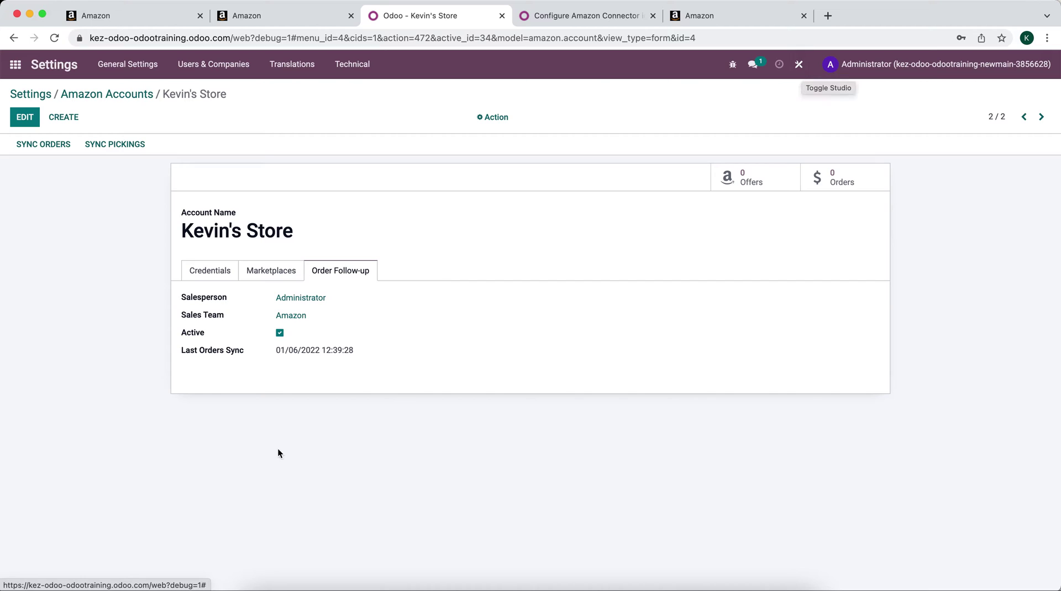
click(806, 67)
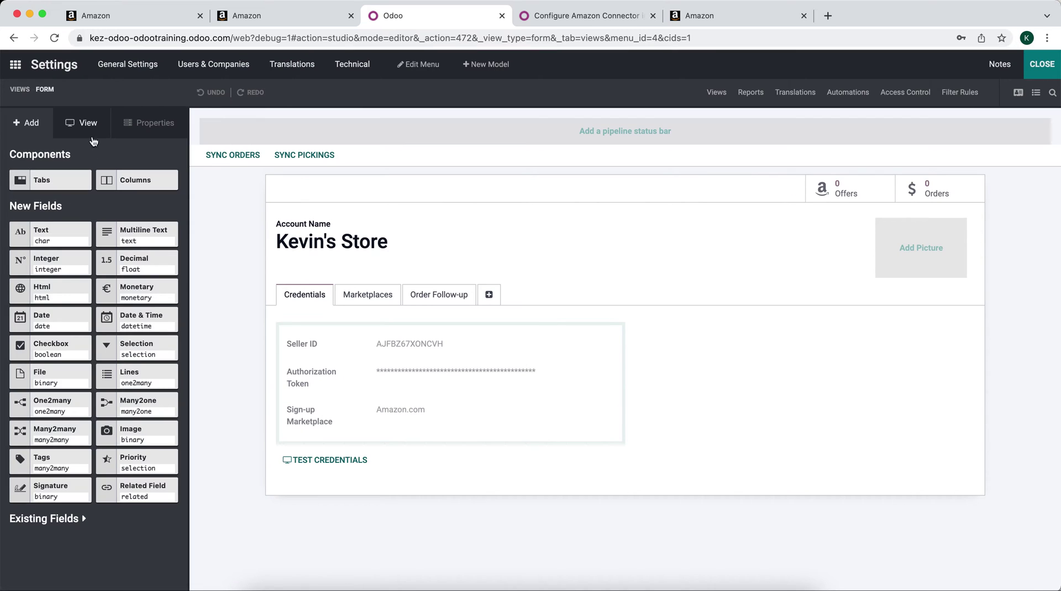
click(89, 133)
click(80, 214)
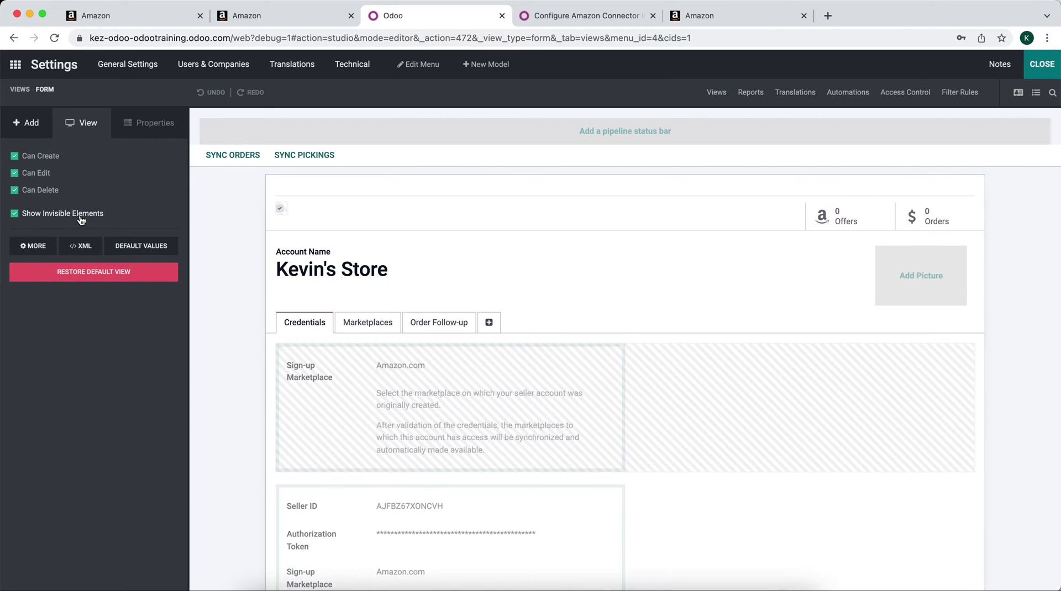
scroll(415, 410, down, 2)
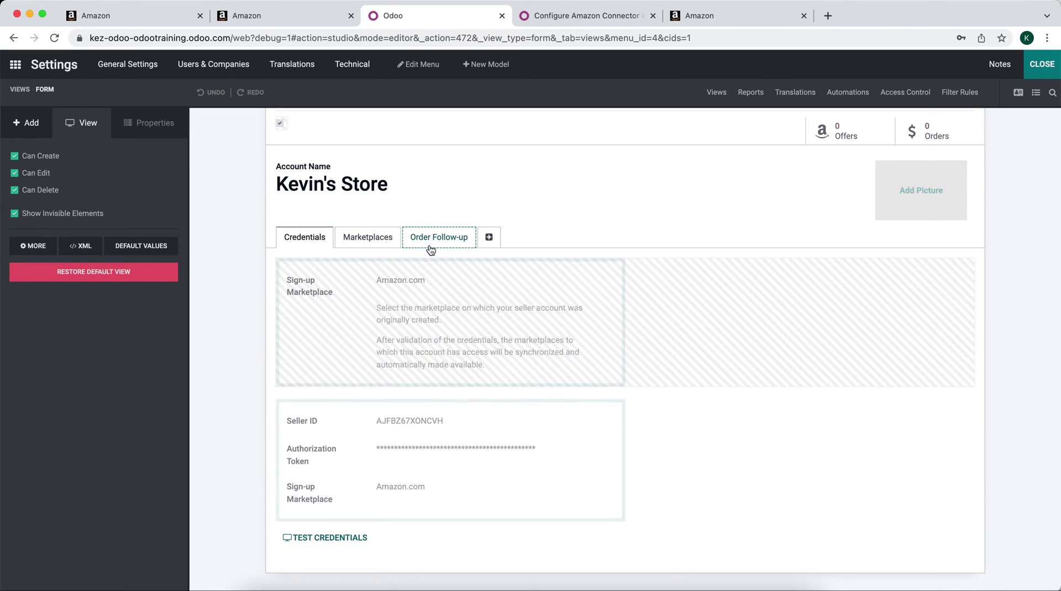
click(356, 238)
click(431, 324)
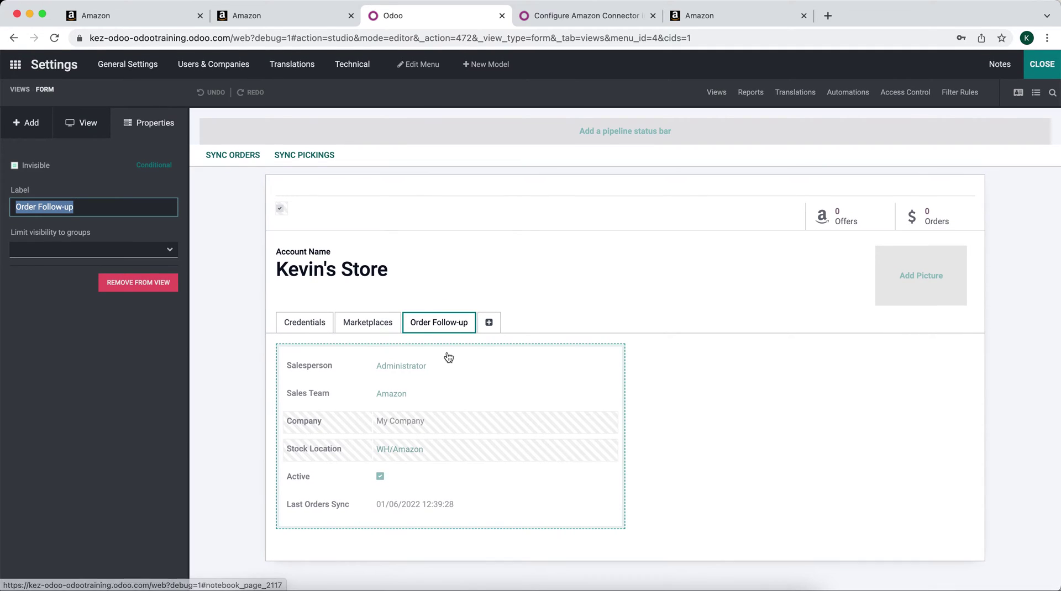
click(485, 450)
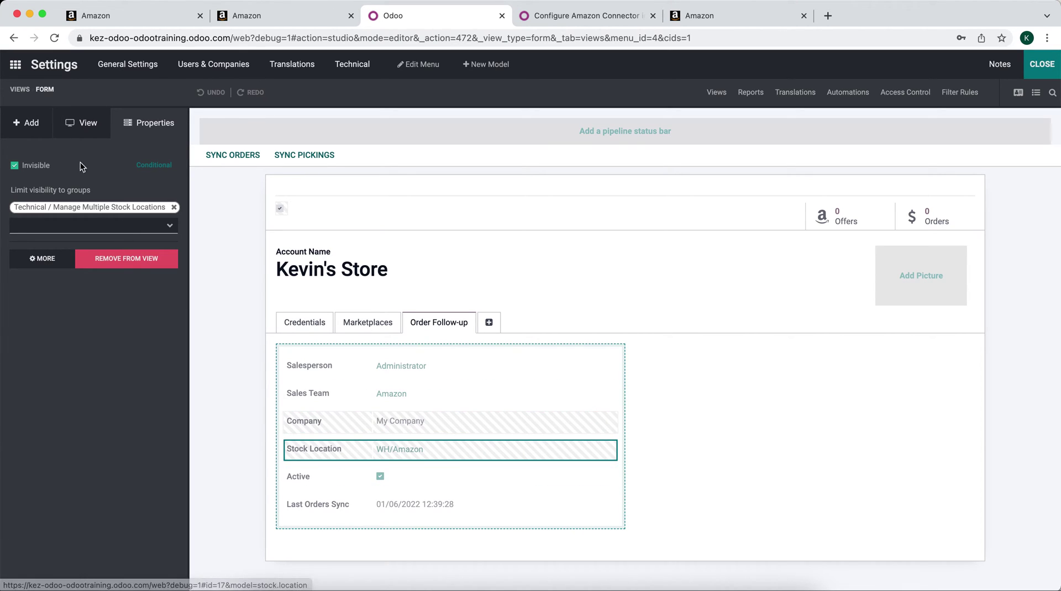
click(1043, 65)
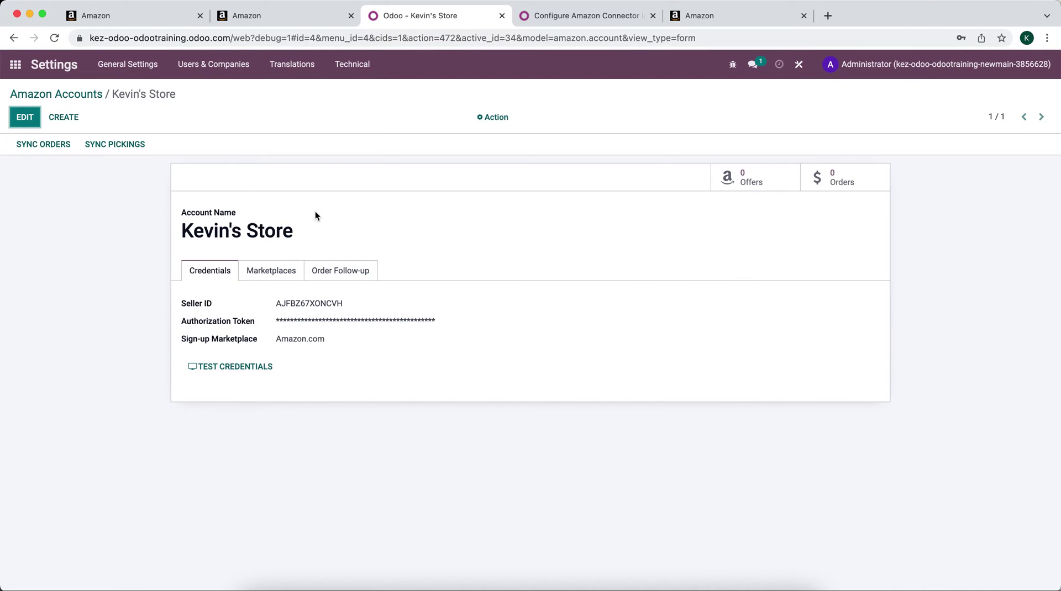
- Return to the Amazon accounts list and open the Amazon.com account's Orders smart button
click(94, 97)
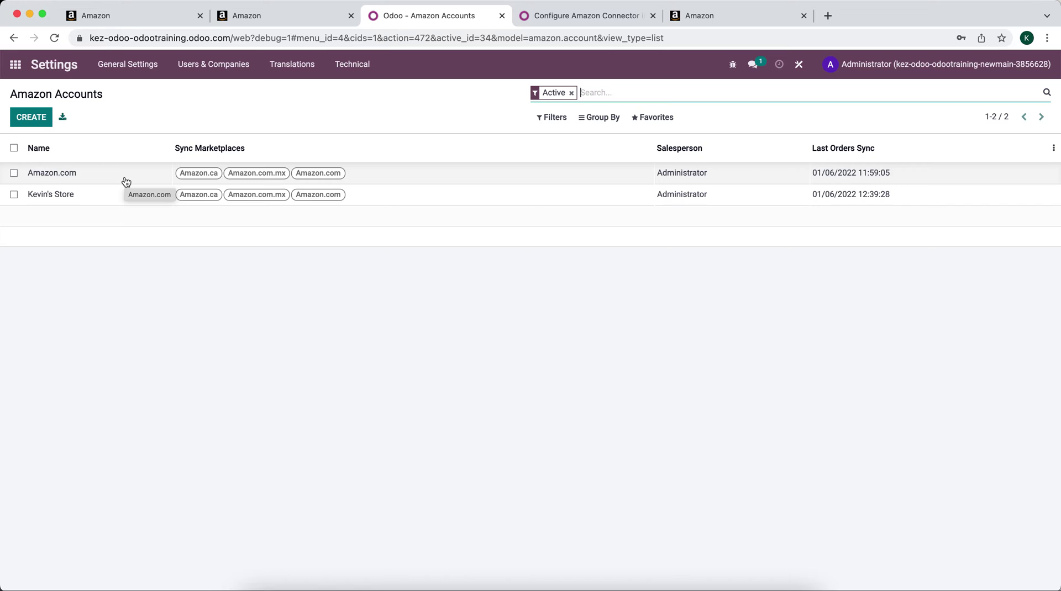
click(126, 182)
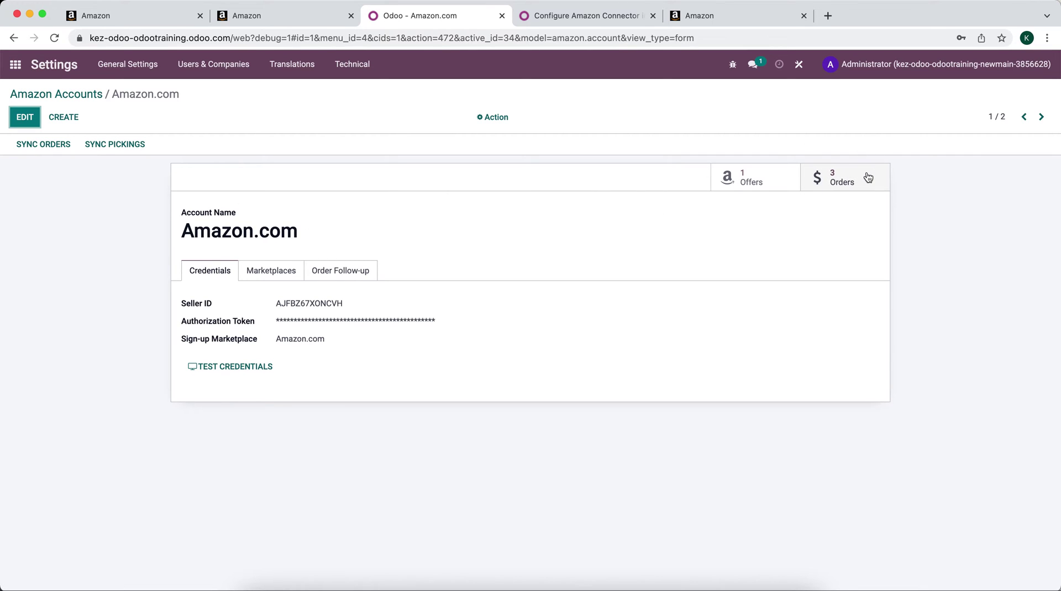
click(775, 178)
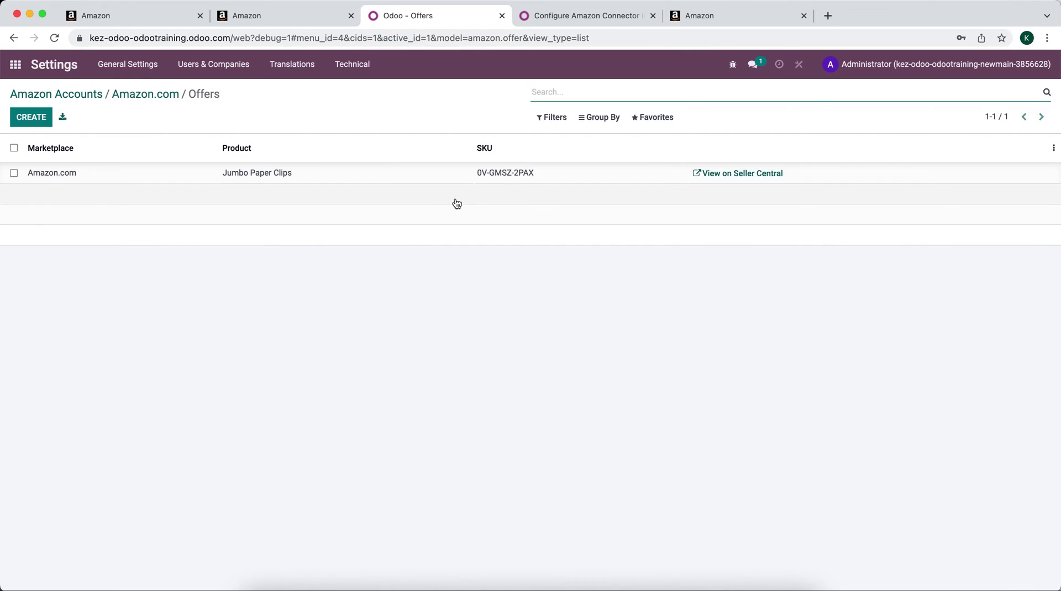
- Open the Jumbo Paper Clips offer, close the token and apps tabs, and move Manage Inventory first
click(269, 180)
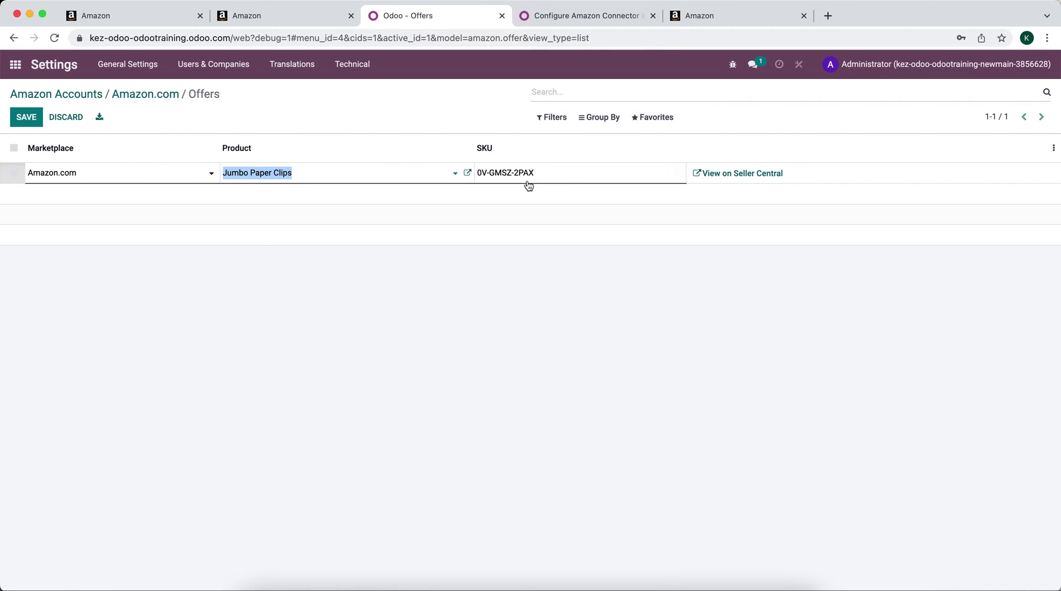
click(319, 18)
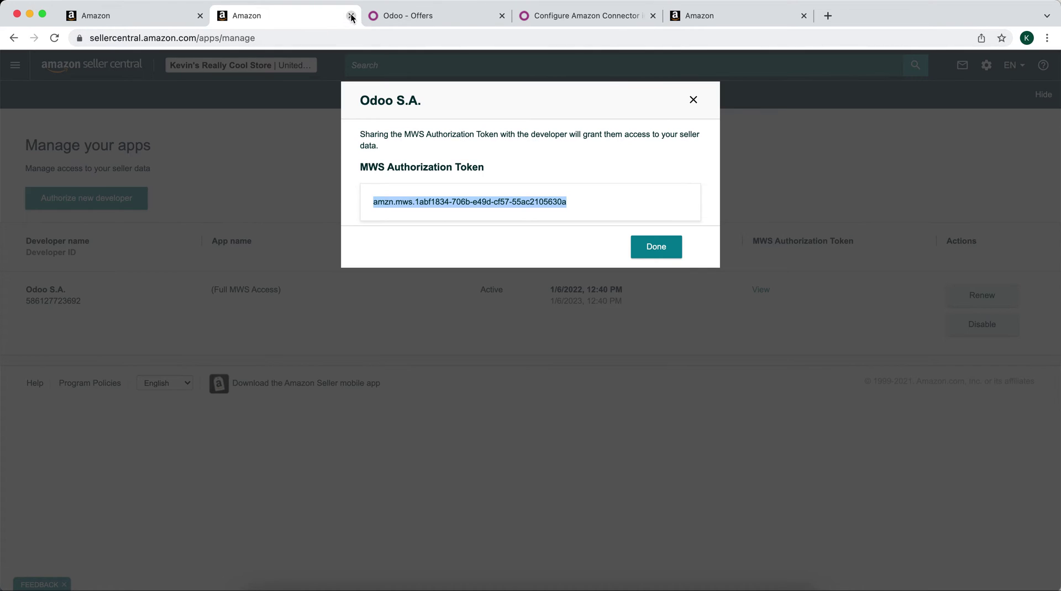
click(351, 16)
click(78, 13)
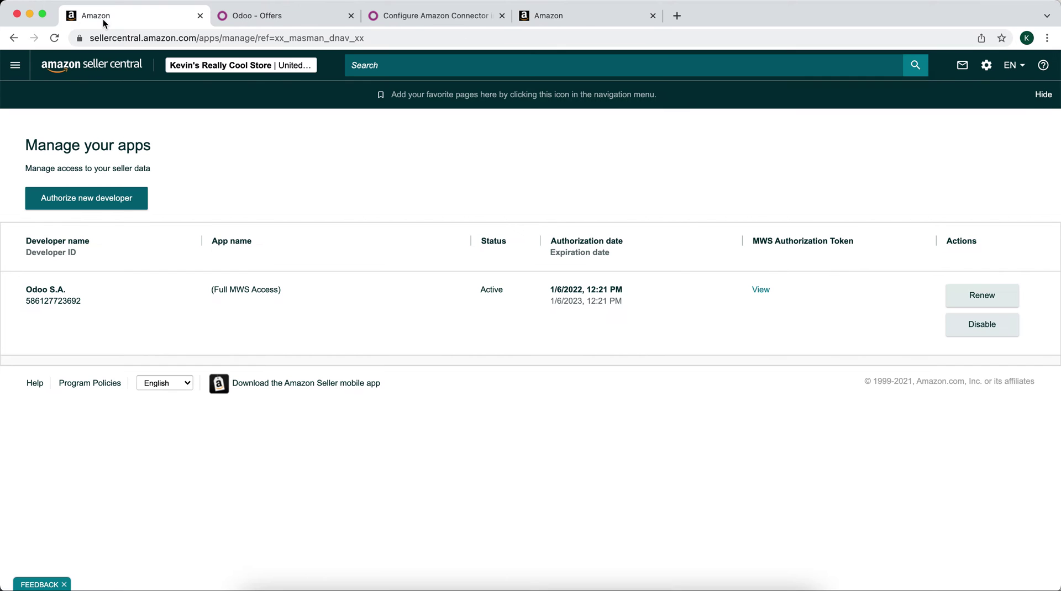
click(200, 15)
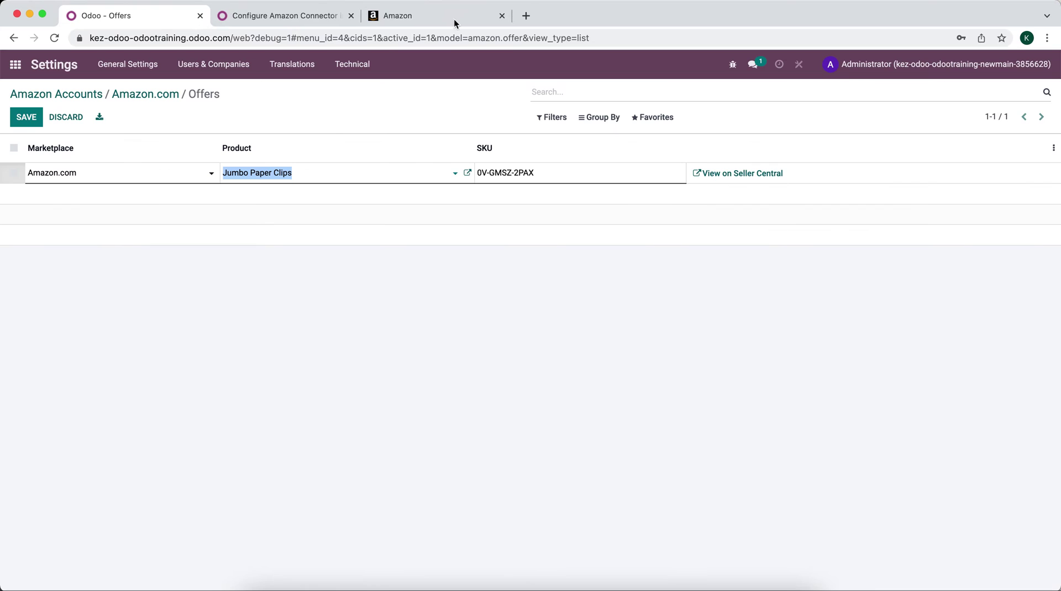
click(456, 16)
drag(455, 16, 164, 19)
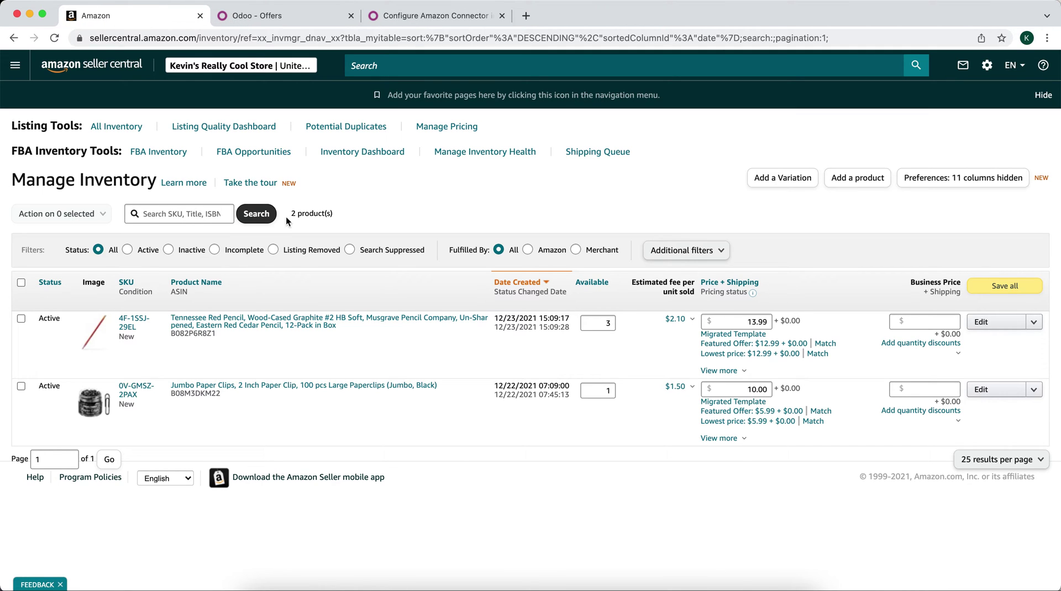
- Compare the Odoo paper clips offer against Seller Central's Manage Inventory listing for SKU 0V-GMSZ-2PAX
click(254, 14)
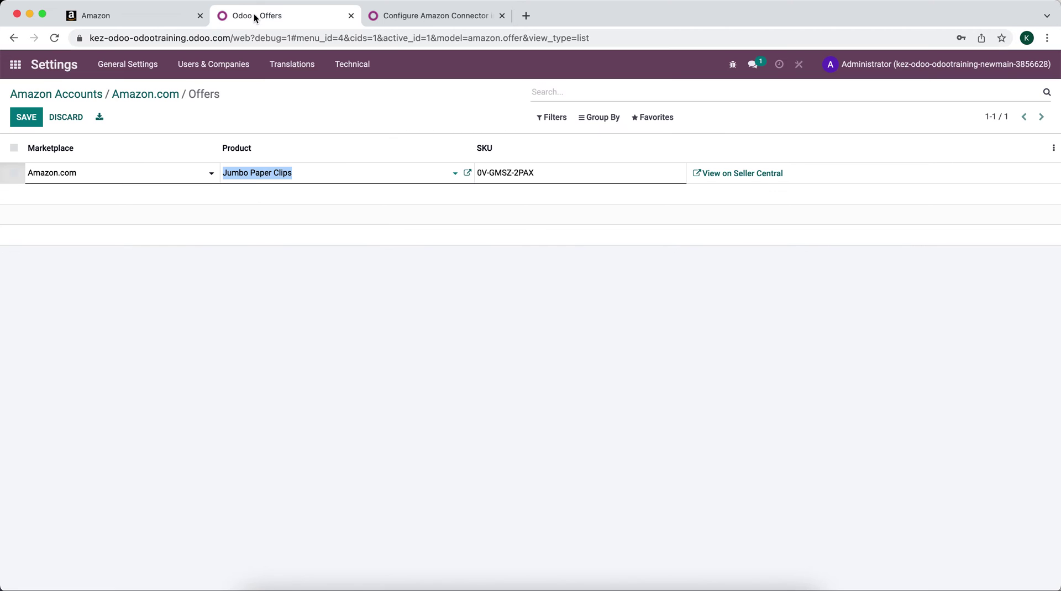
click(247, 241)
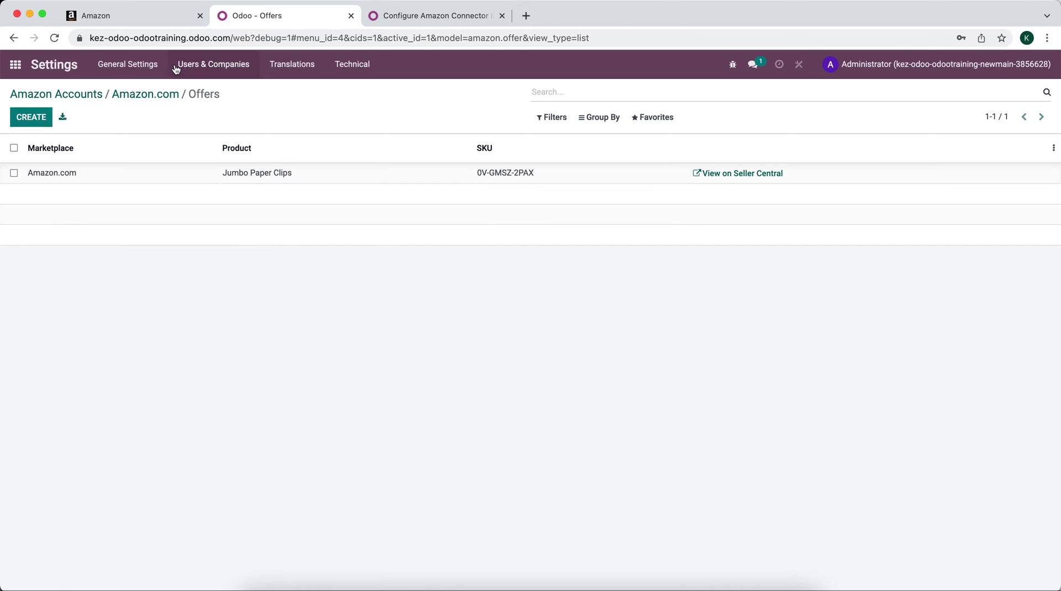
click(156, 16)
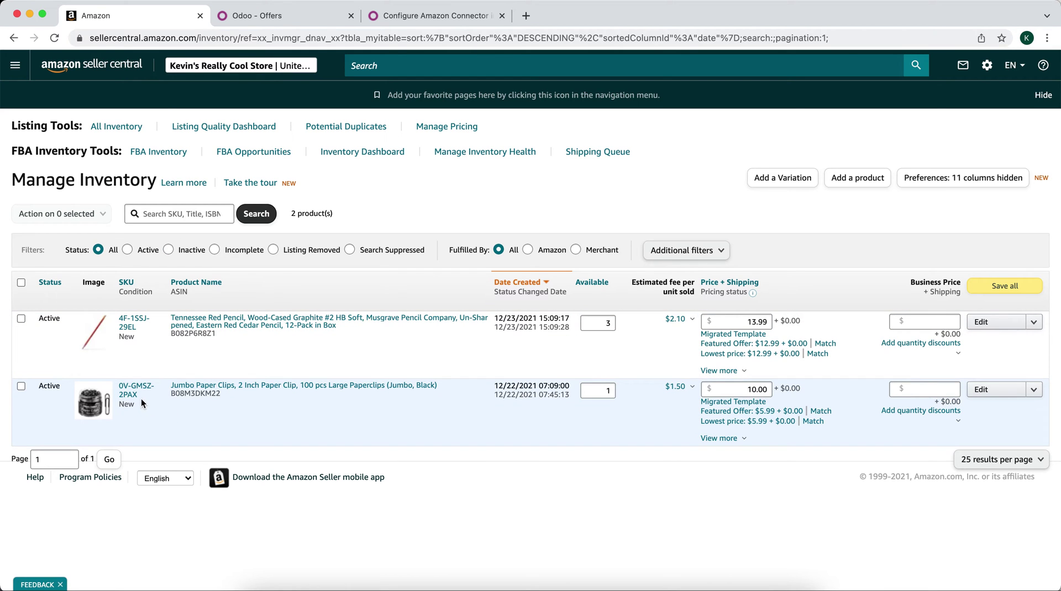
click(320, 16)
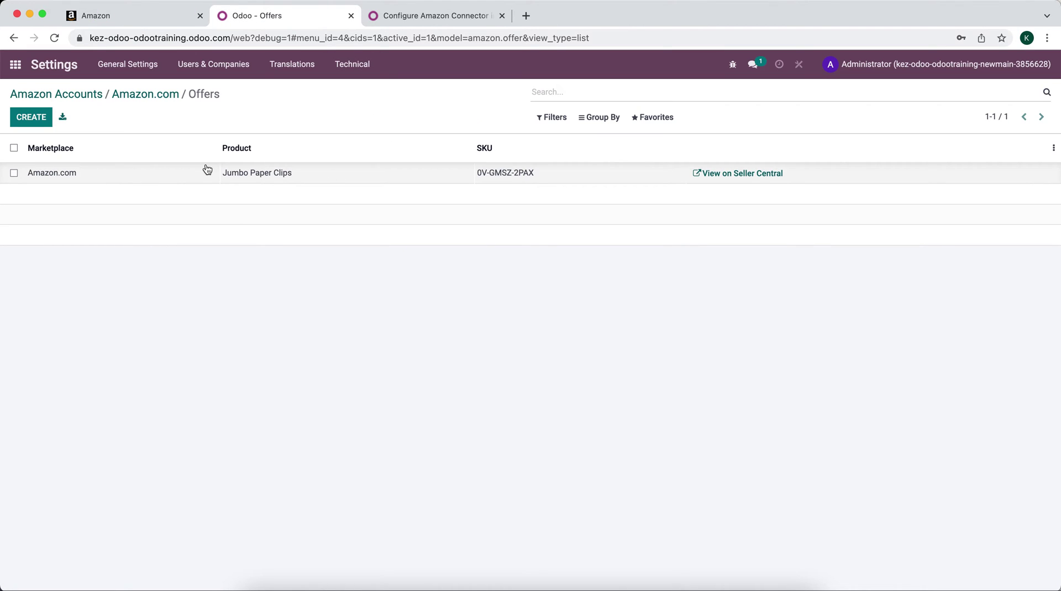
click(118, 16)
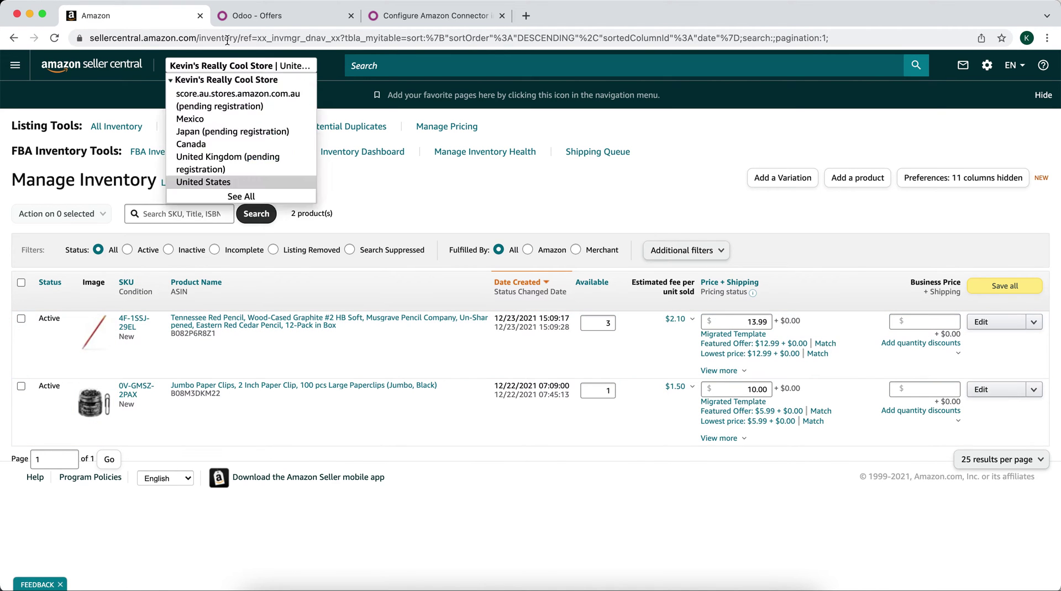
- Add a new offer row with marketplace Amazon.com and product Pencil
click(236, 18)
click(32, 119)
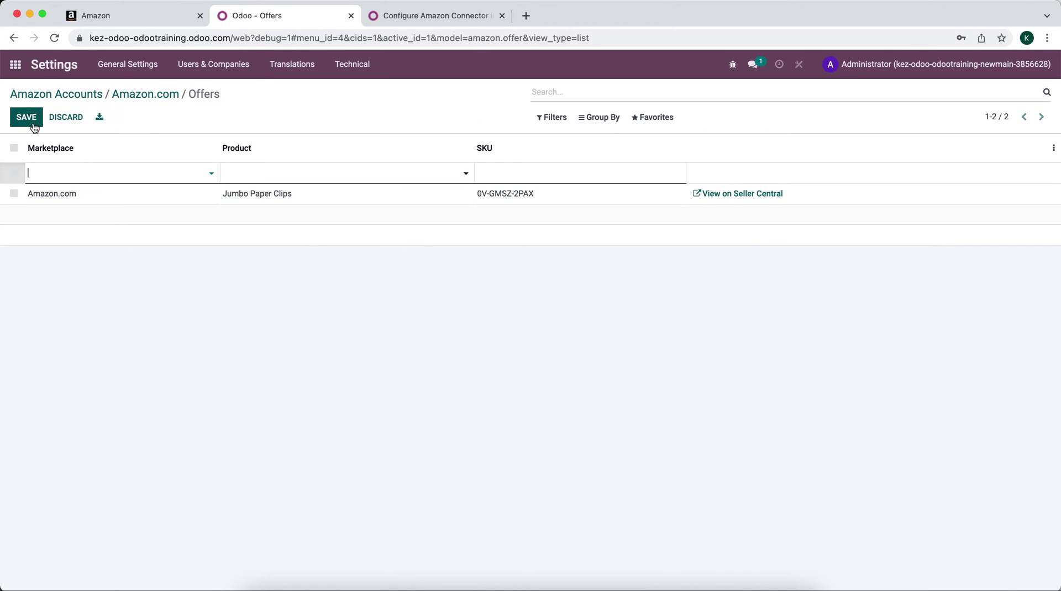
click(154, 171)
click(145, 220)
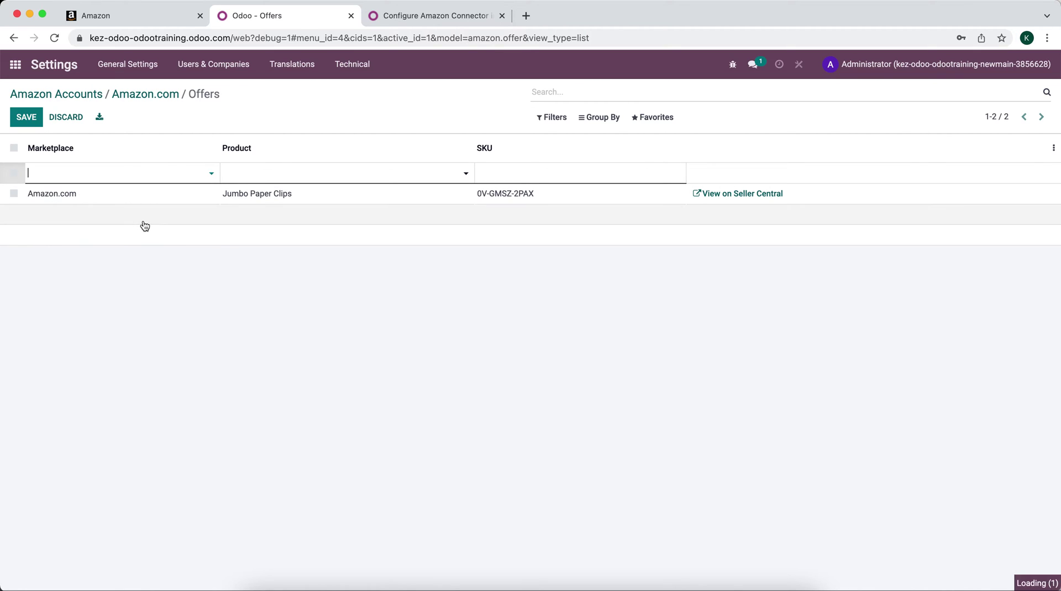
click(301, 176)
click(310, 263)
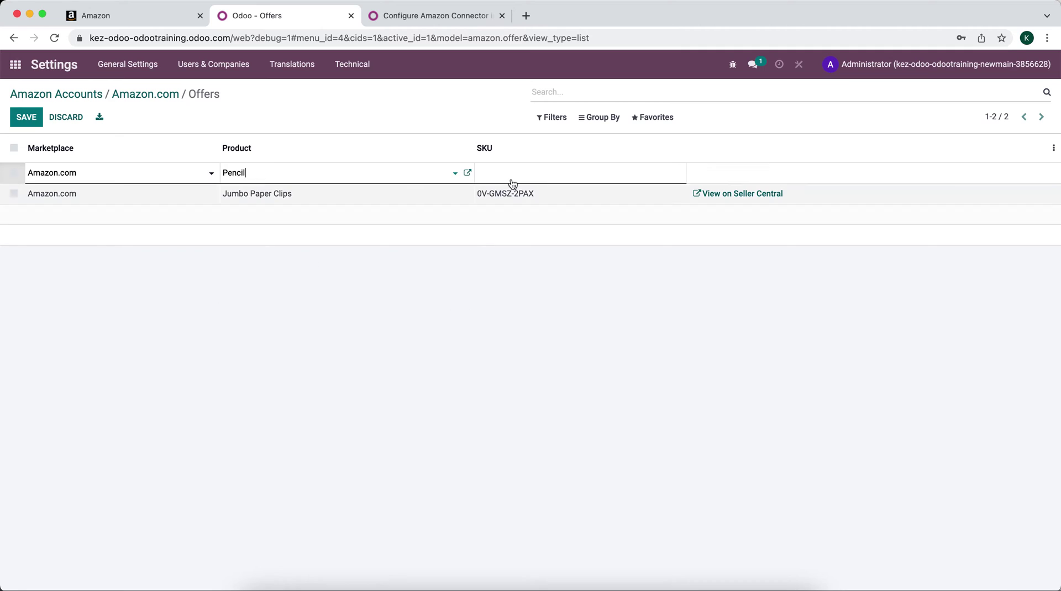
- Copy SKU 4F-1SSJ-29EL from Seller Central into the Pencil offer's SKU field and save it
click(129, 16)
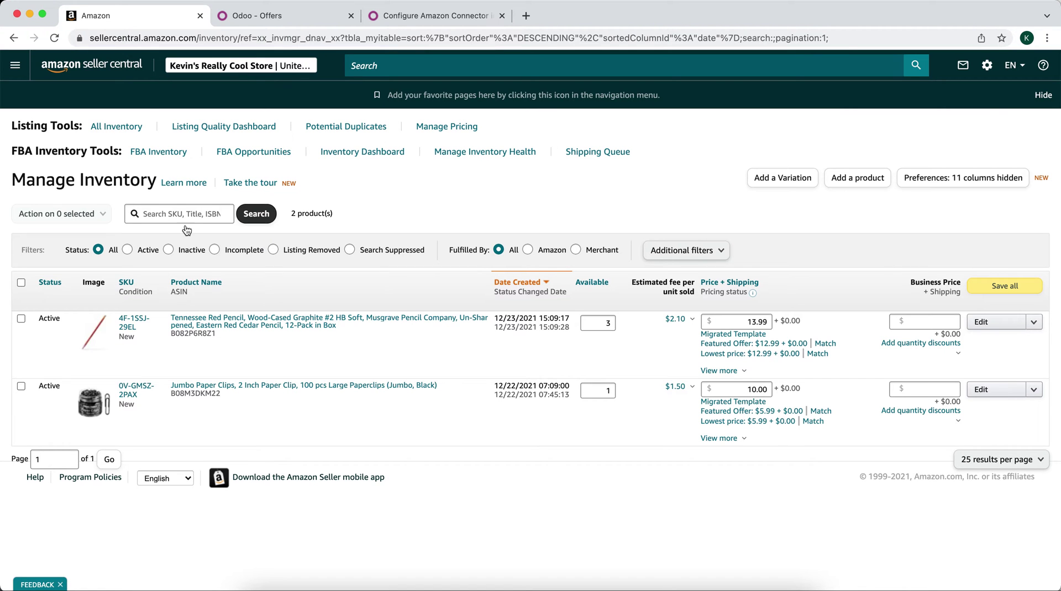
drag(144, 329, 113, 317)
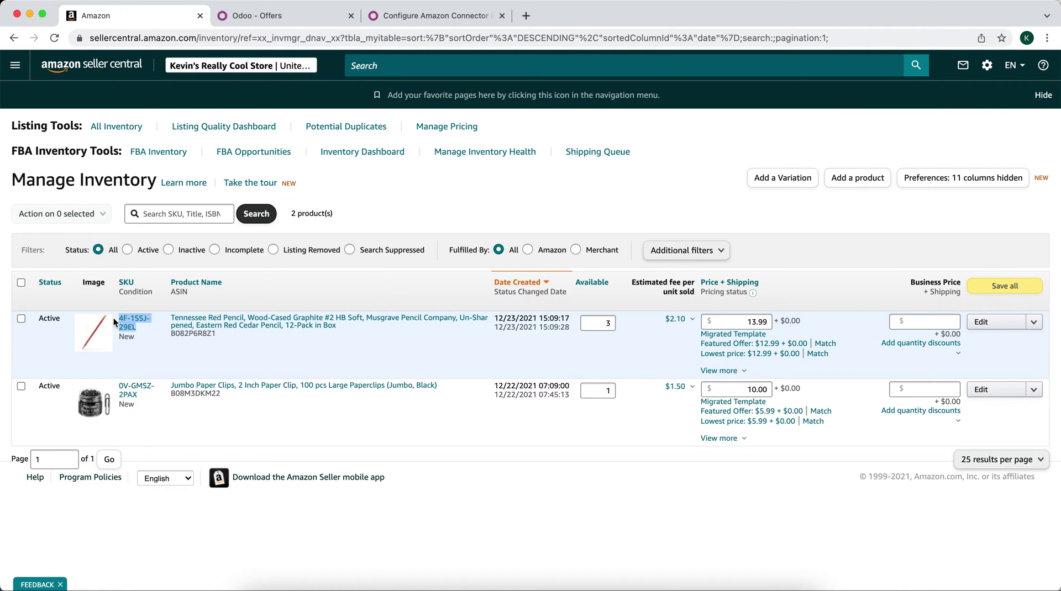
key(super+c)
click(273, 16)
key(super+v)
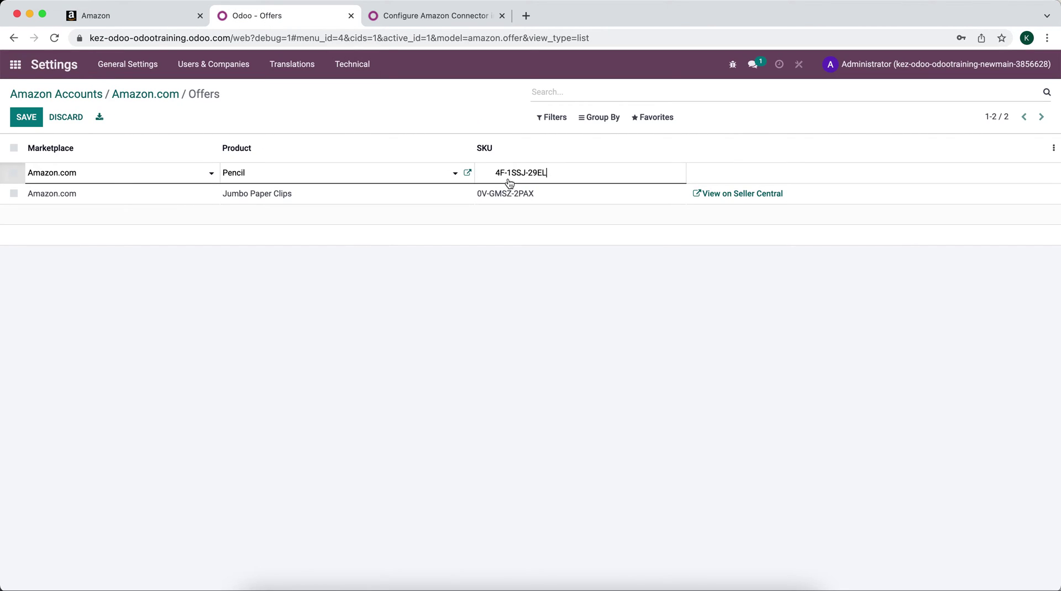
drag(496, 173, 463, 174)
click(459, 120)
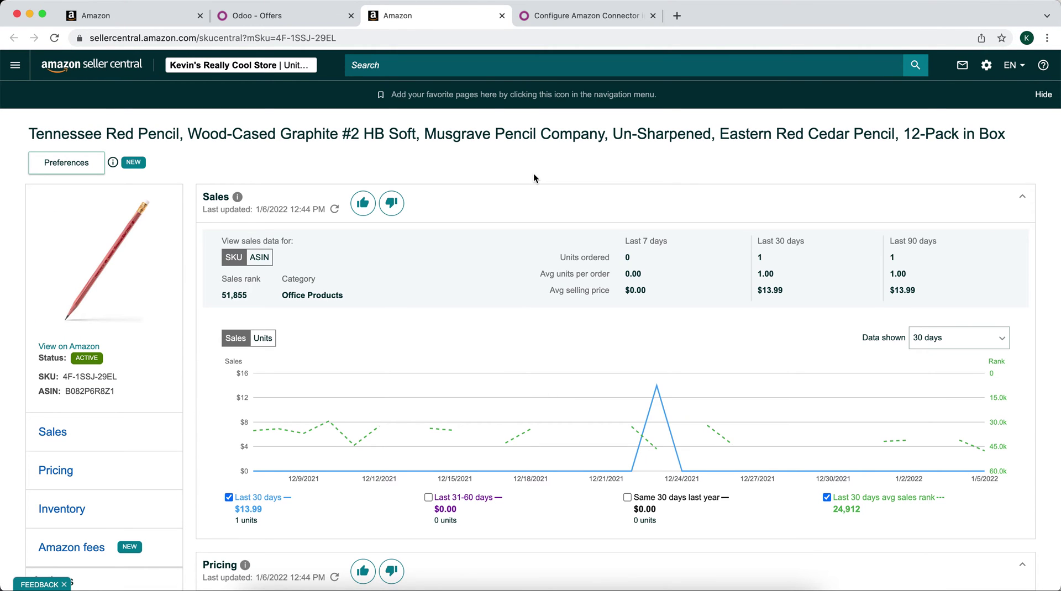
- Close the Tennessee Red Pencil's Seller Central page to return to the Odoo Offers list
click(503, 16)
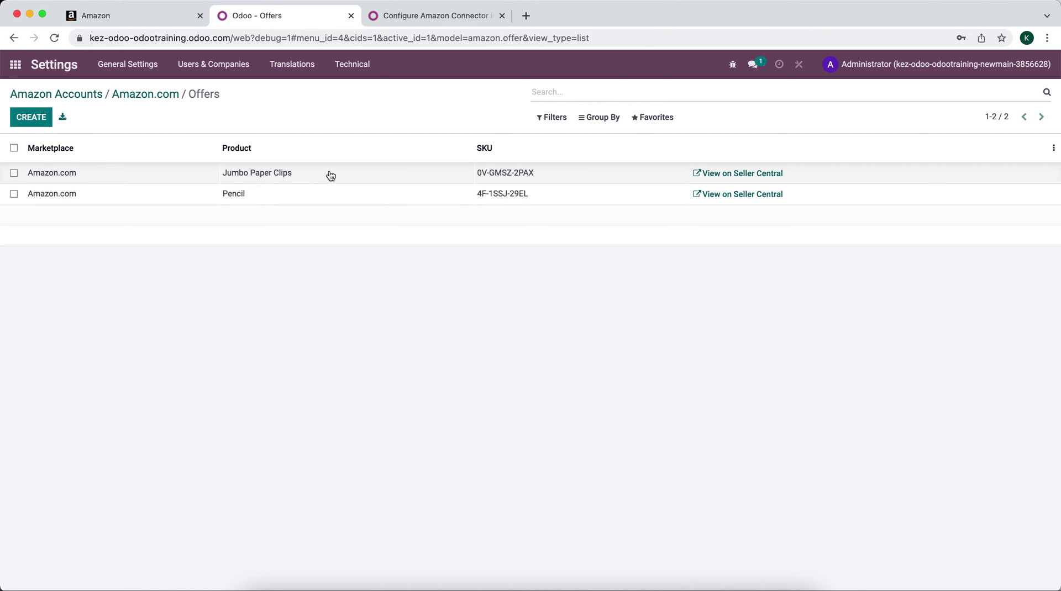
- Go from the Amazon.com account to its synced Orders and open cancelled order S00003
click(160, 98)
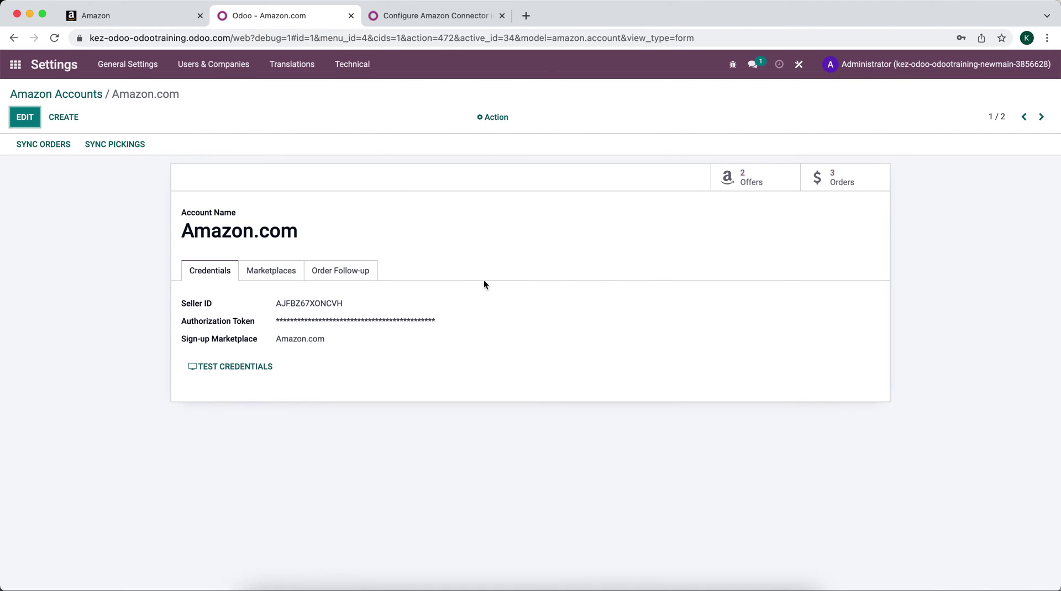
click(827, 187)
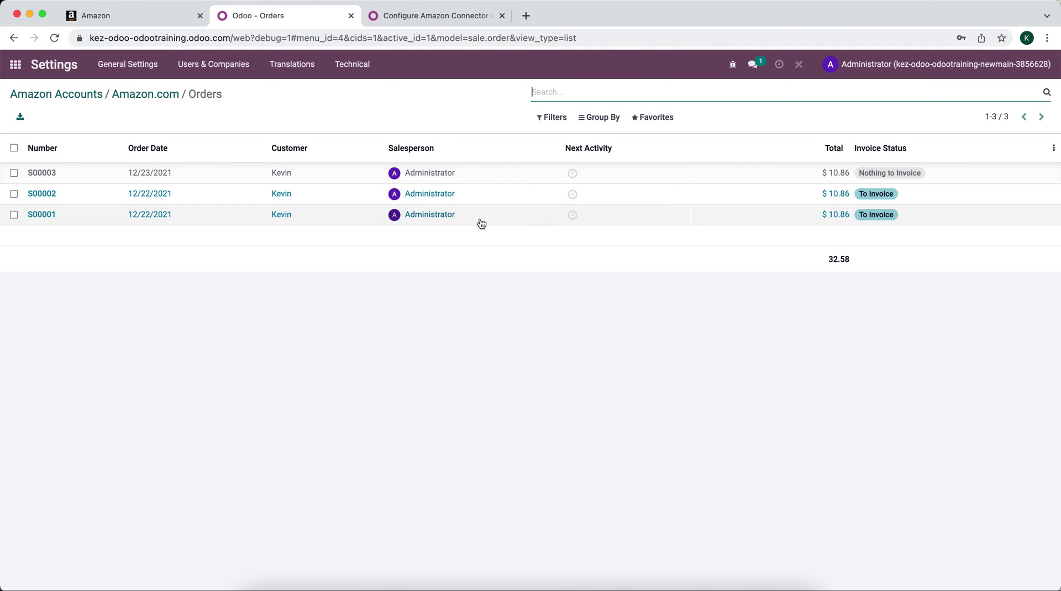
click(479, 183)
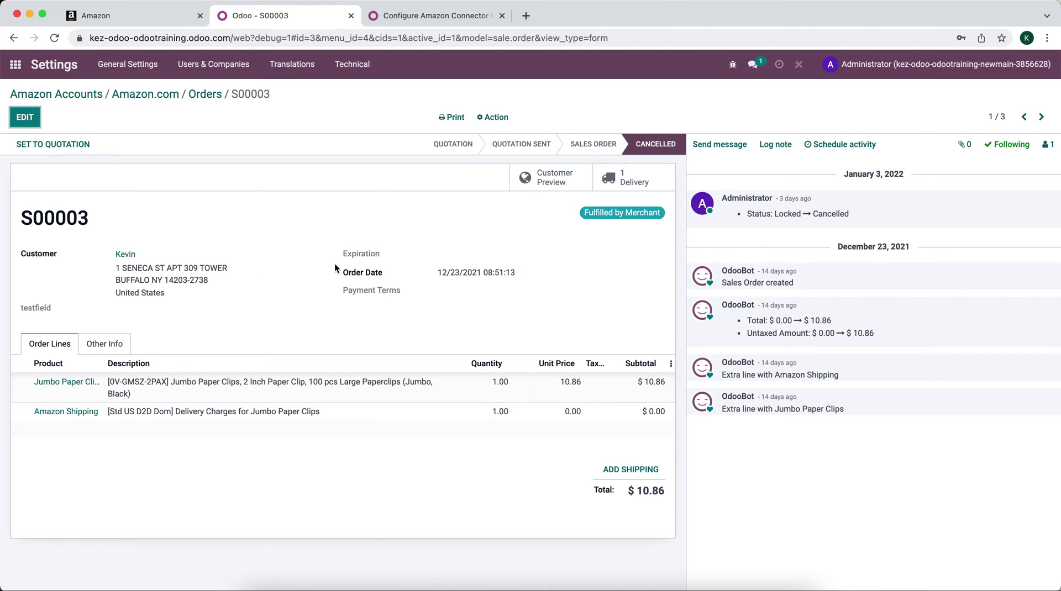
- Note S00003's Fulfilled by Merchant status, then open order S00002 from the Amazon orders list
drag(585, 214, 656, 215)
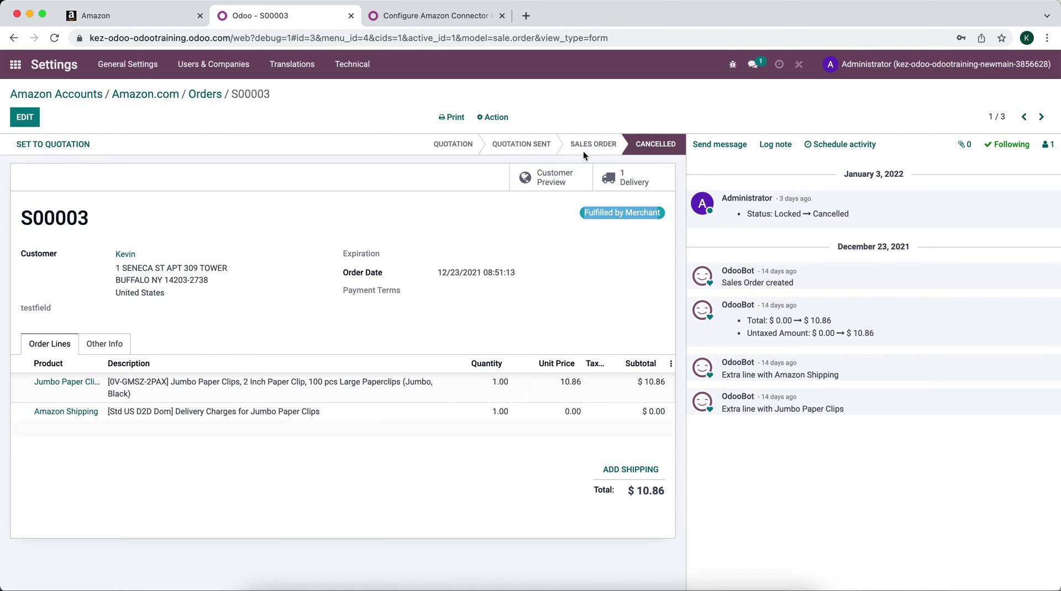
click(194, 96)
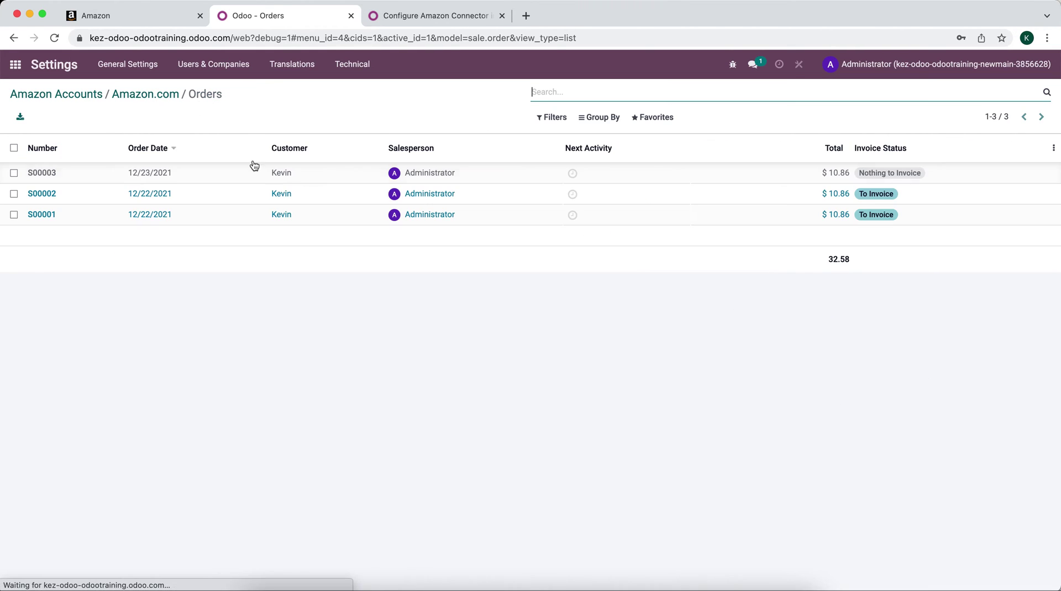
click(282, 202)
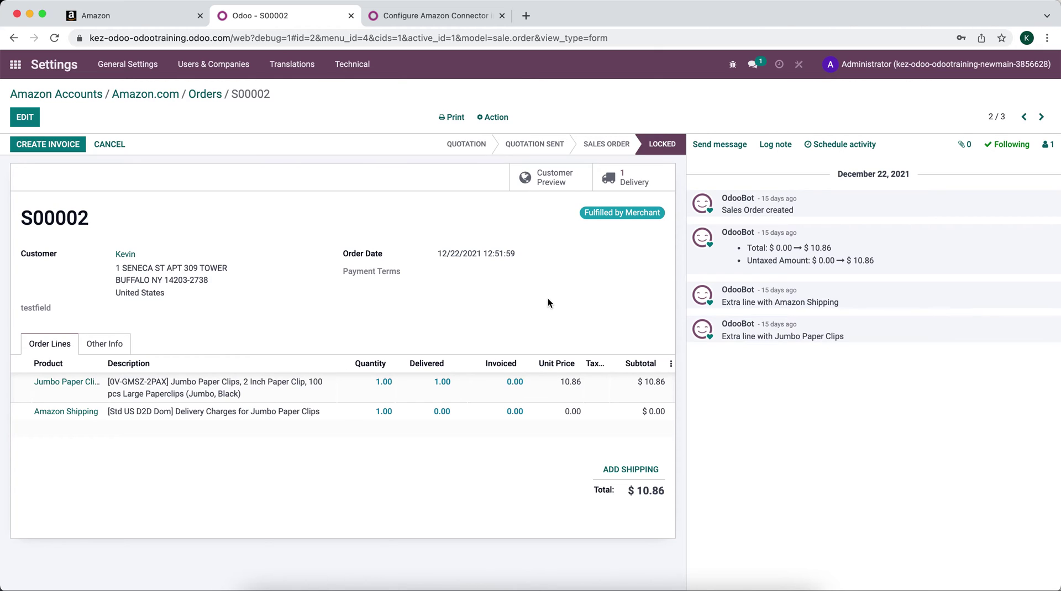
- Open delivery WH/OUT/00002 in edit mode and check its UPS2 carrier and tracking reference
click(623, 185)
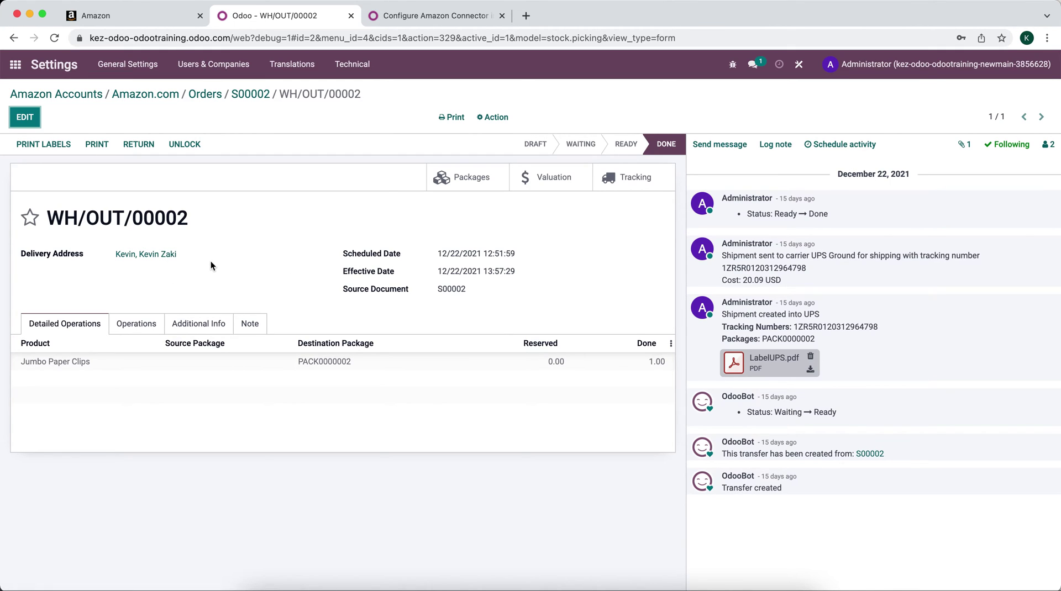
click(217, 322)
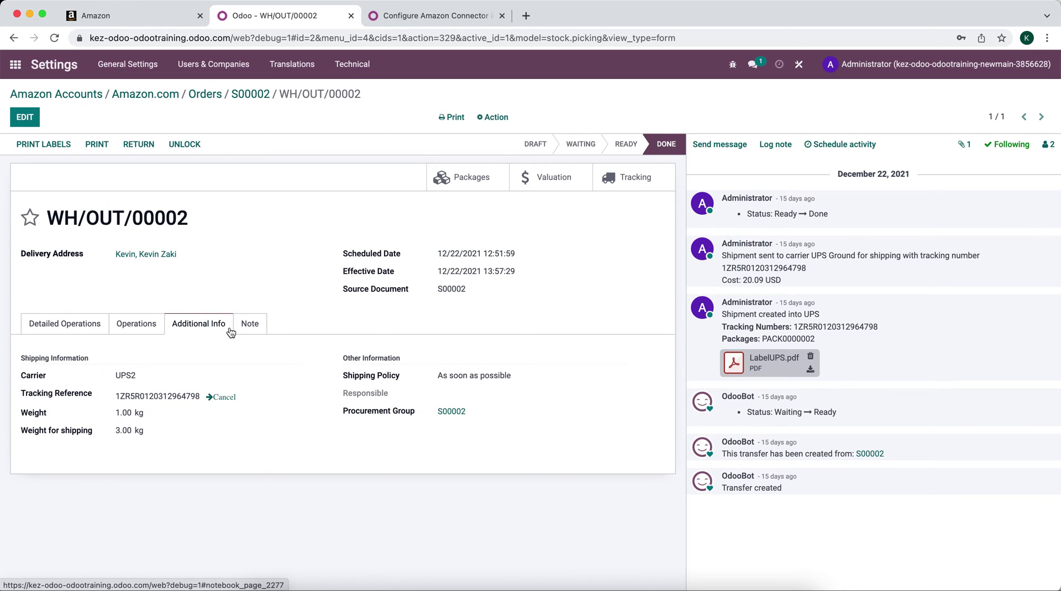
click(24, 120)
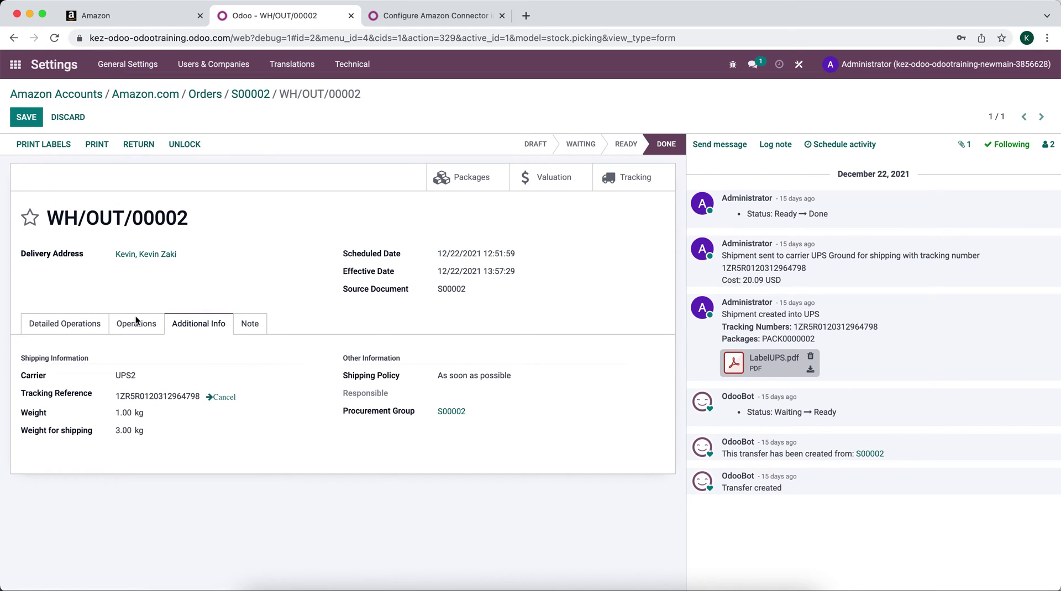
double_click(131, 376)
click(192, 226)
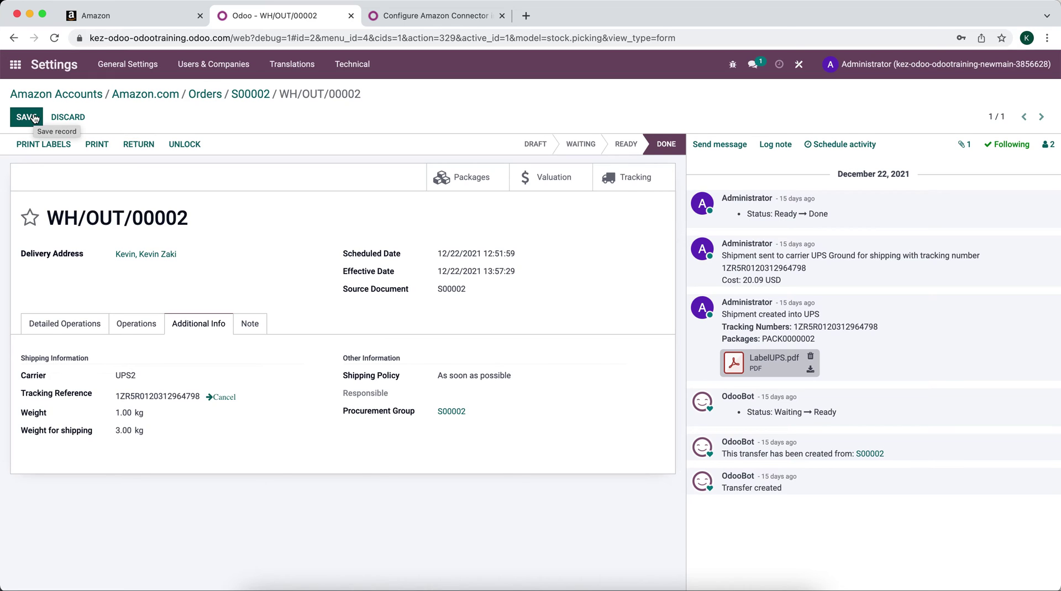
double_click(156, 393)
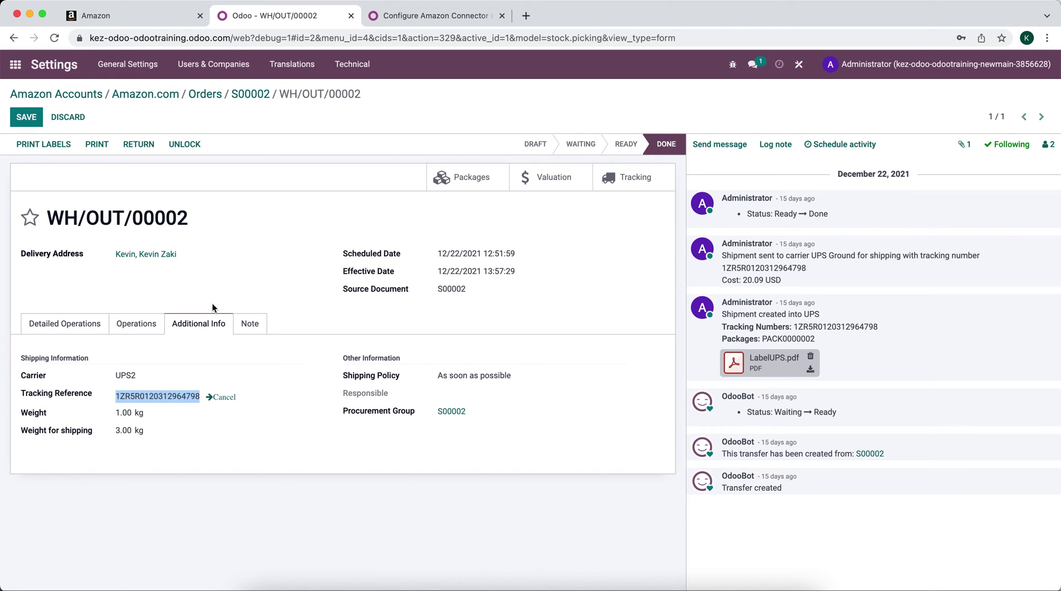
click(230, 279)
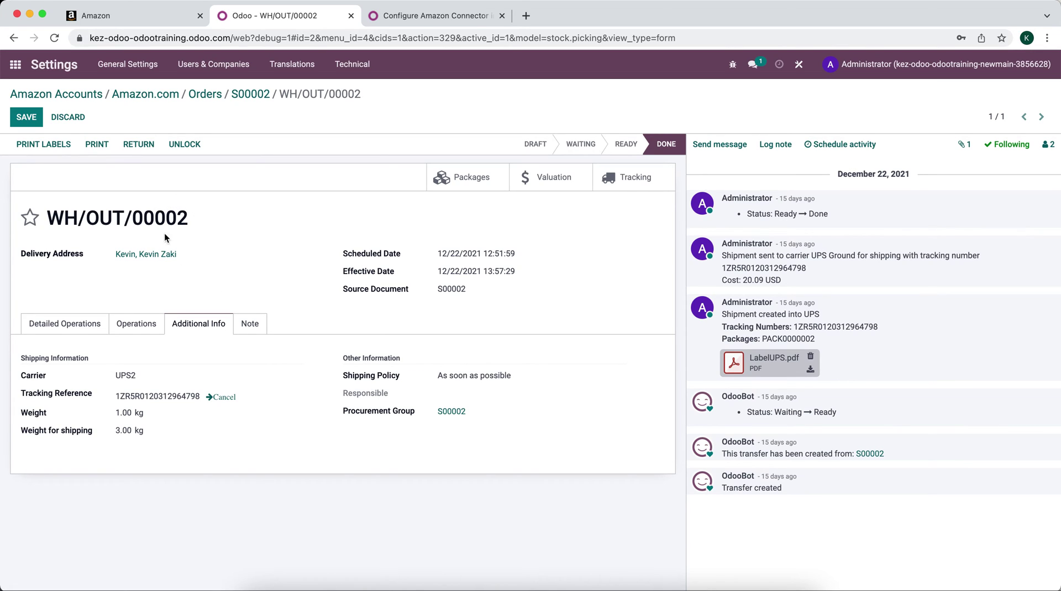
- View the delivery's operations table, unlock the delivery, then return to order S00002
click(74, 332)
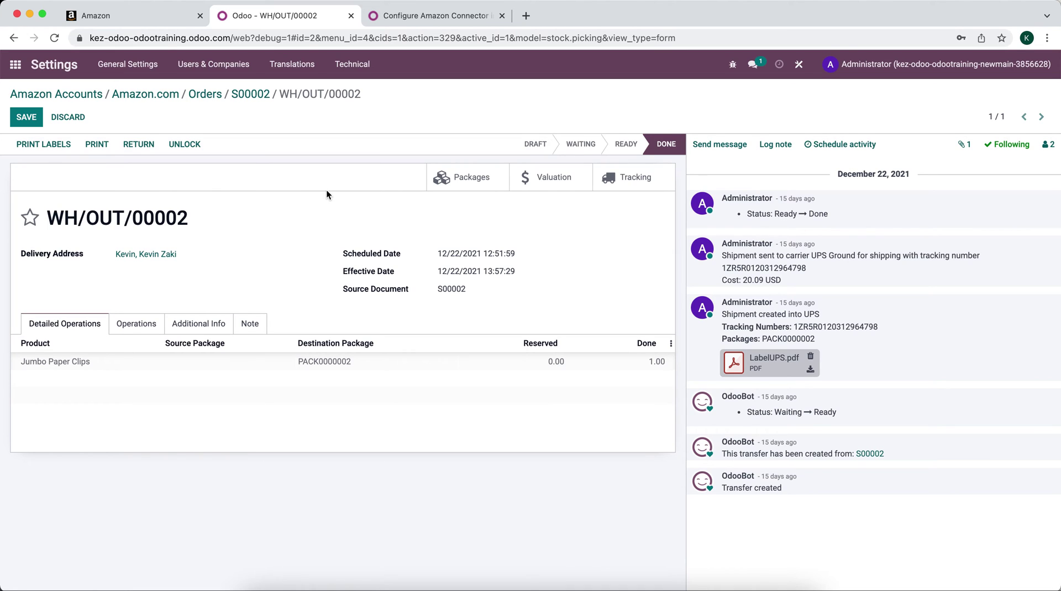
click(182, 146)
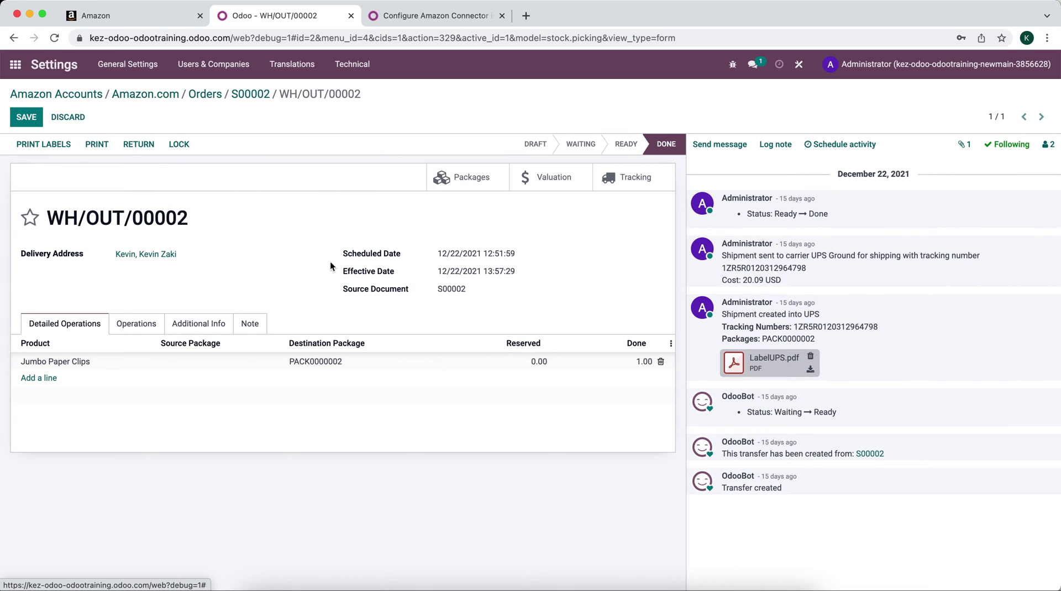
click(240, 97)
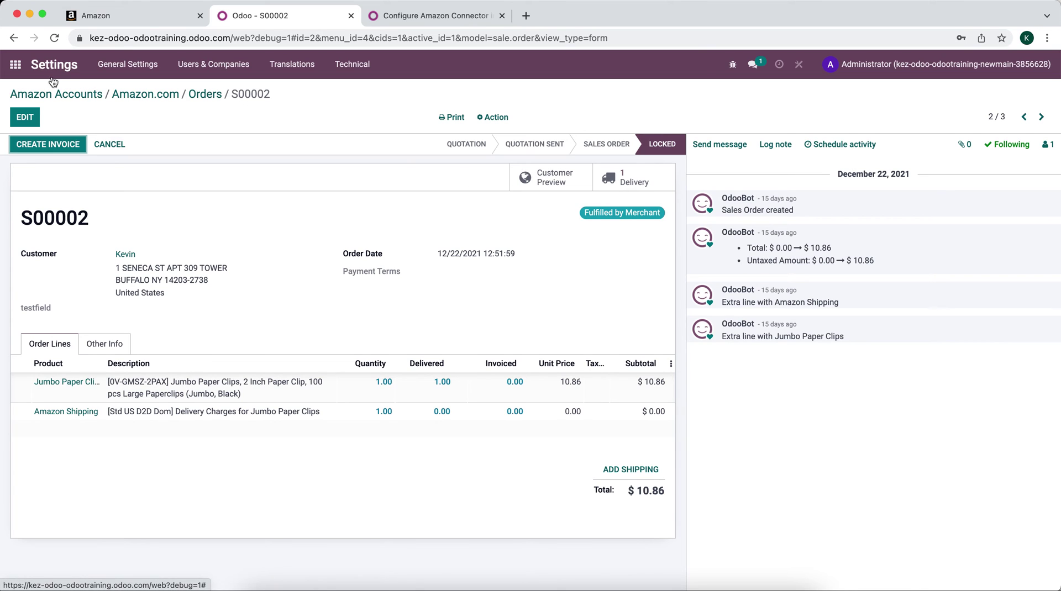
- Open Inventory's Product Moves report and remove its Done, Last 12 Months and product grouping facets
click(16, 64)
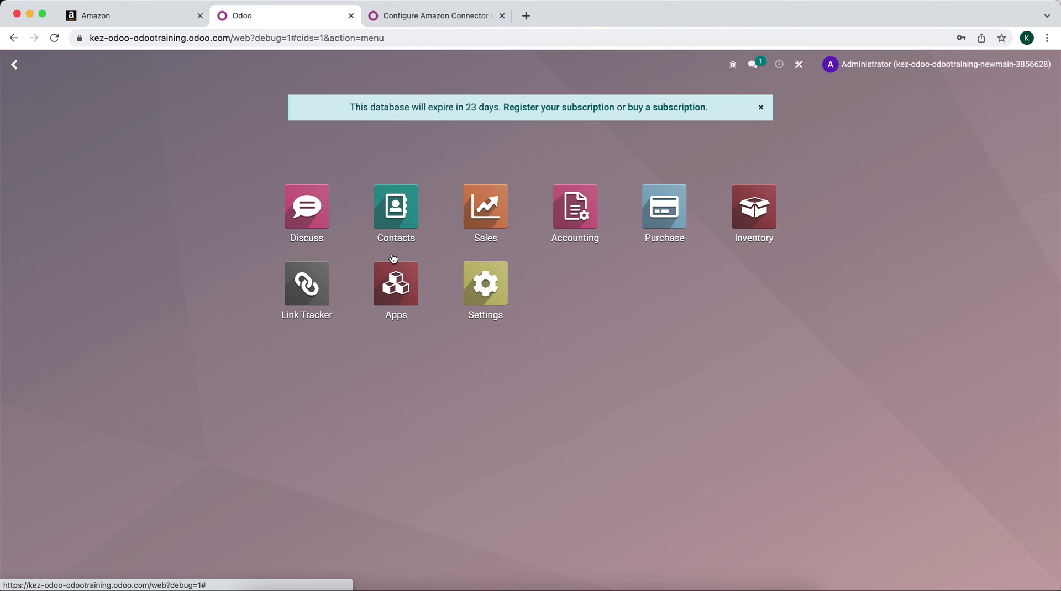
click(754, 208)
click(298, 67)
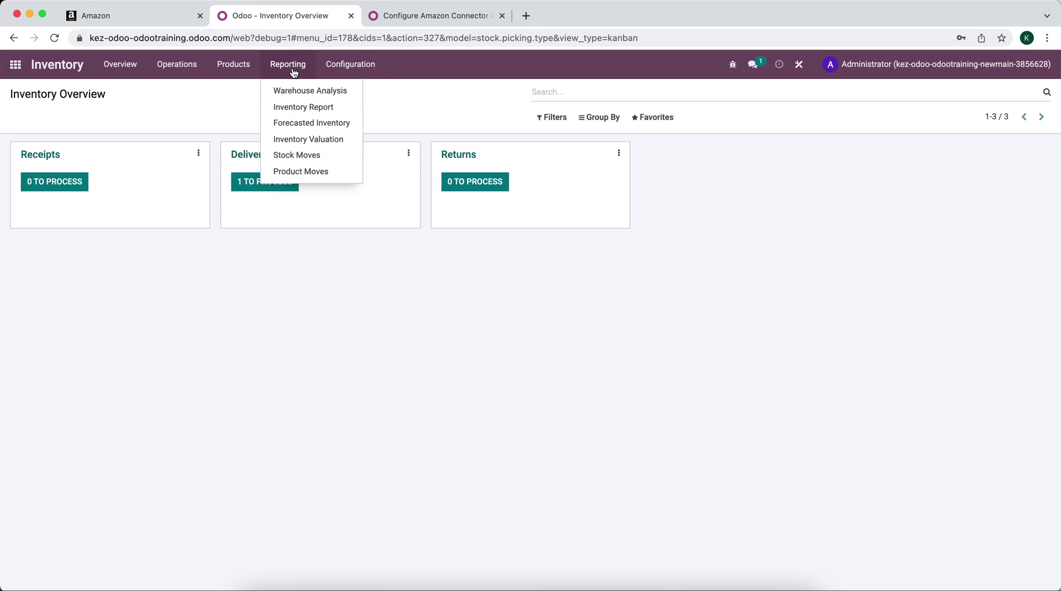
click(324, 170)
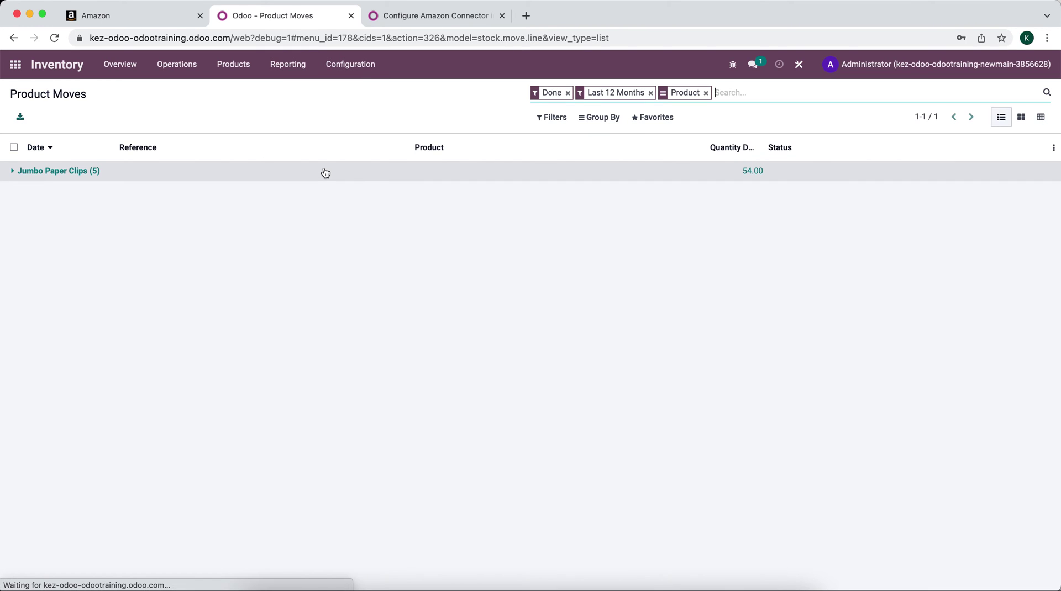
click(568, 93)
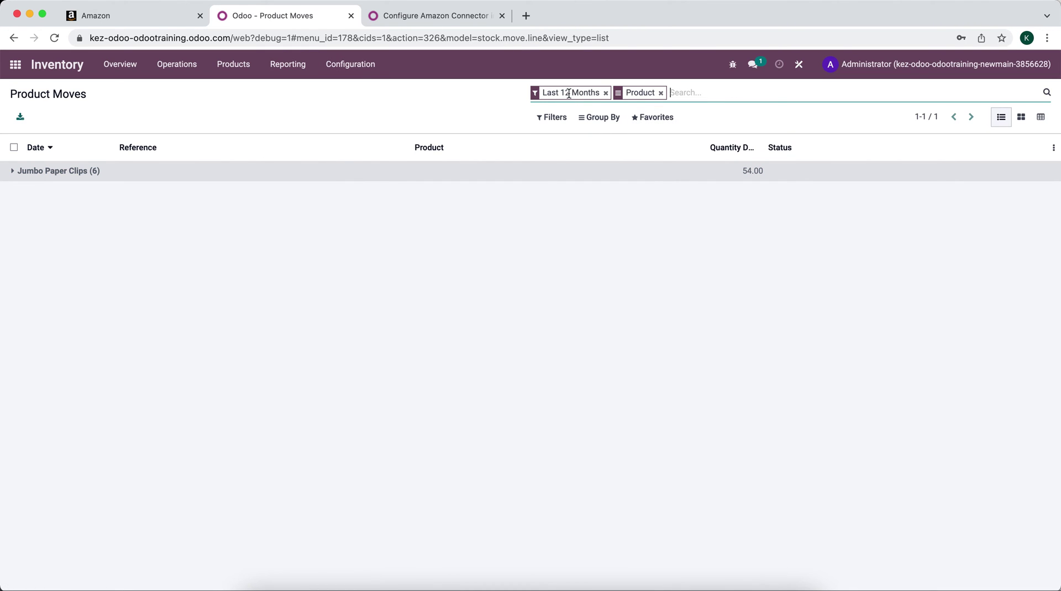
click(606, 93)
click(578, 93)
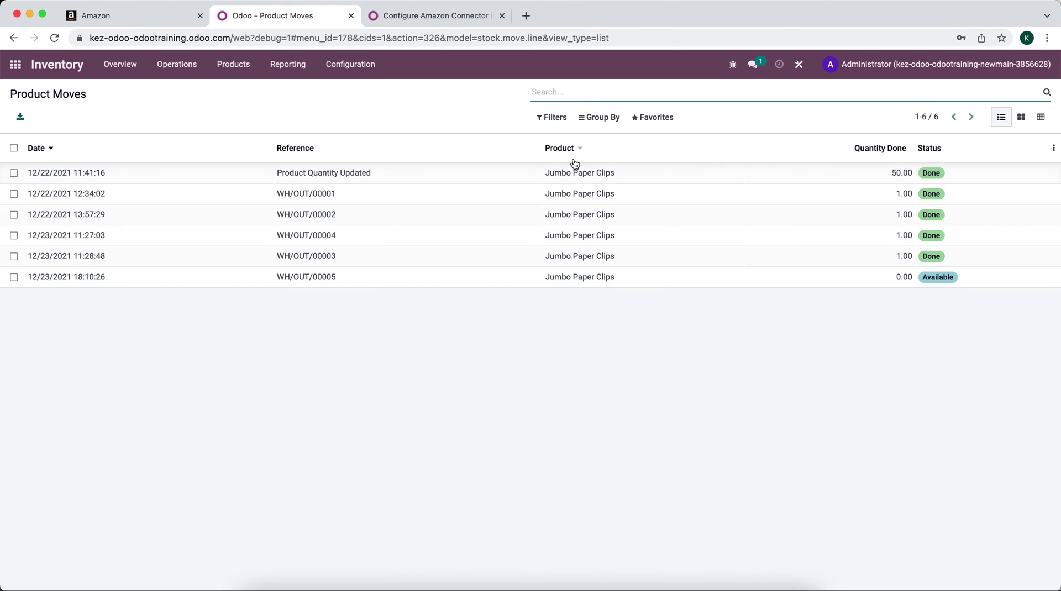
- Open the Stock Moves report and remove the Done filter and Source Location grouping
click(292, 67)
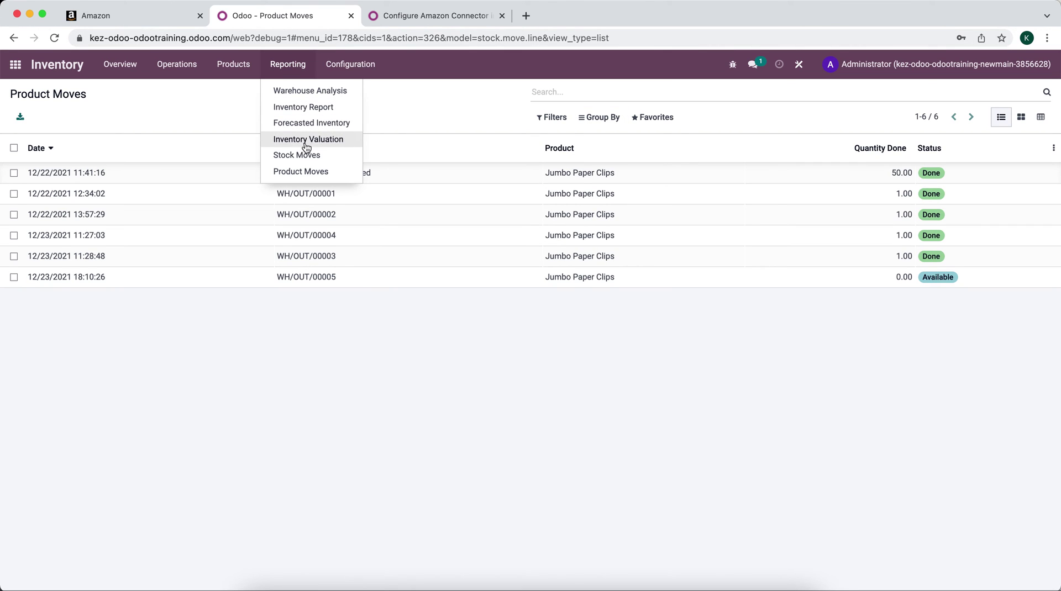
click(297, 156)
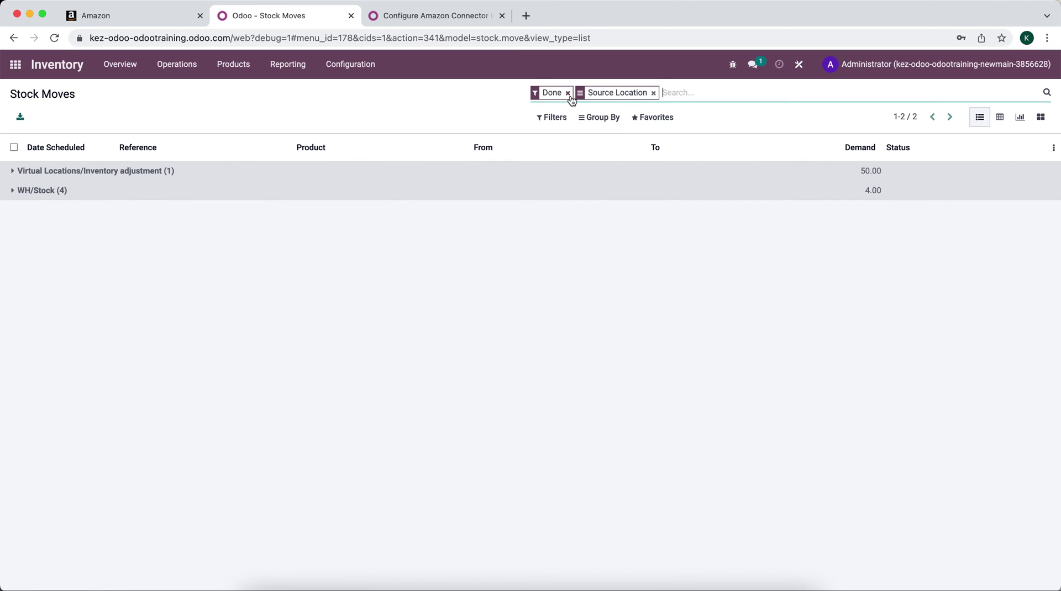
click(567, 93)
click(608, 94)
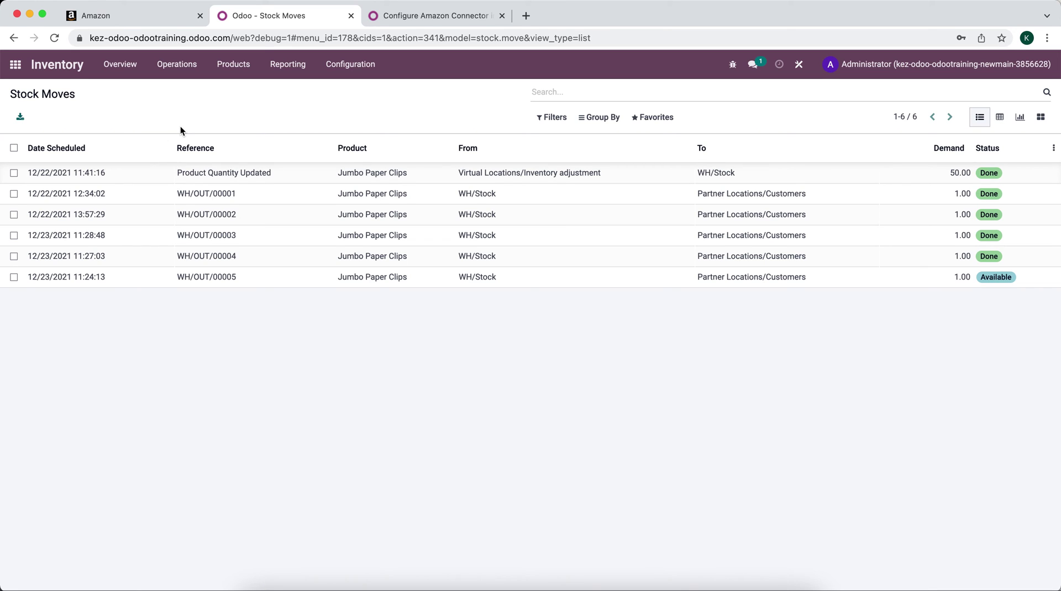
- Filter Sales quotations with custom rule 'Amazon Order Ref is set', then open order S00001
click(16, 64)
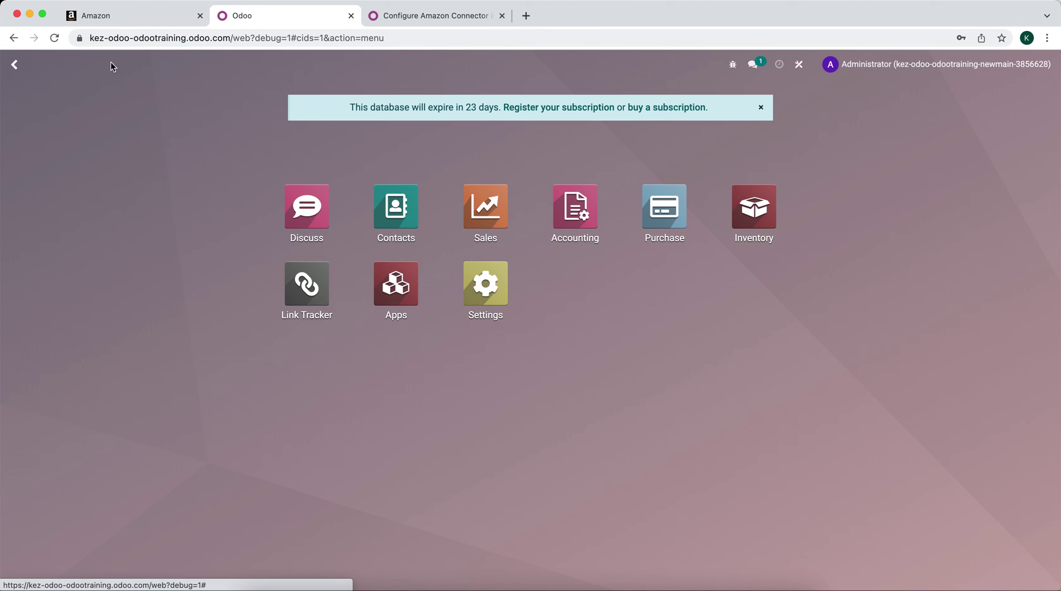
click(476, 217)
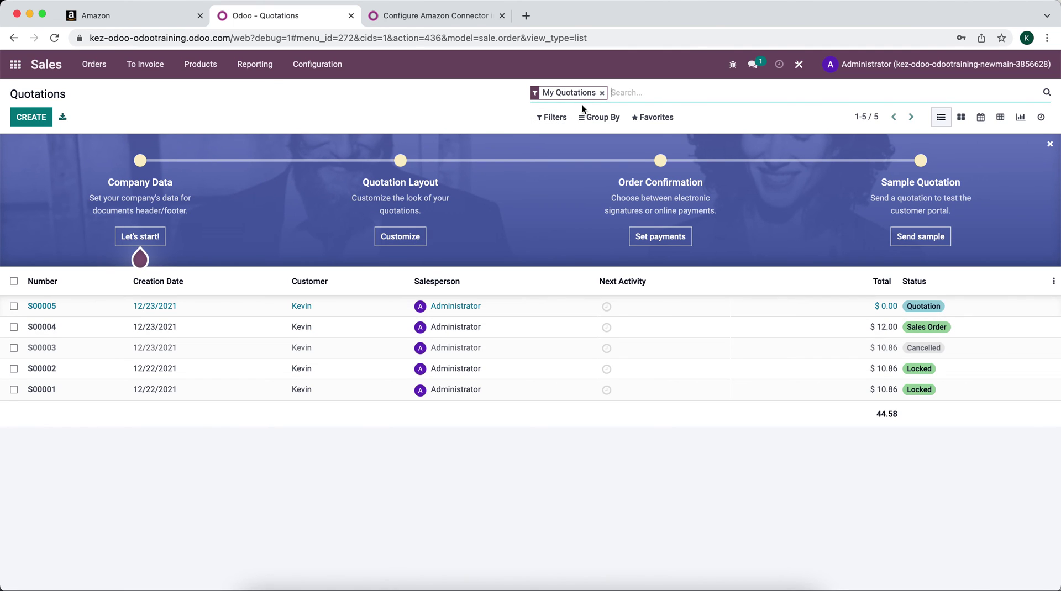
click(546, 119)
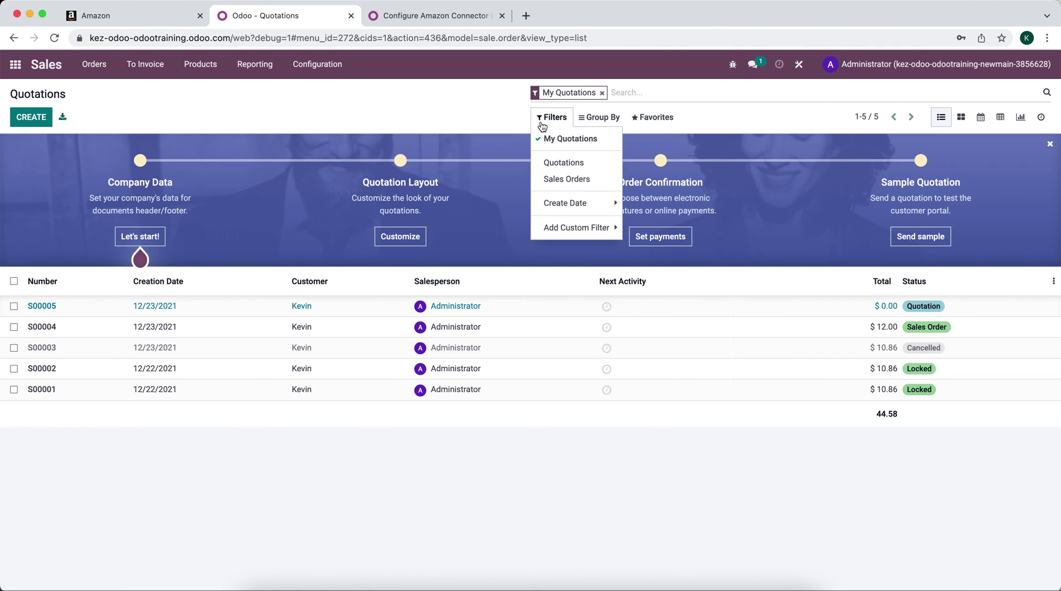
click(577, 228)
click(670, 229)
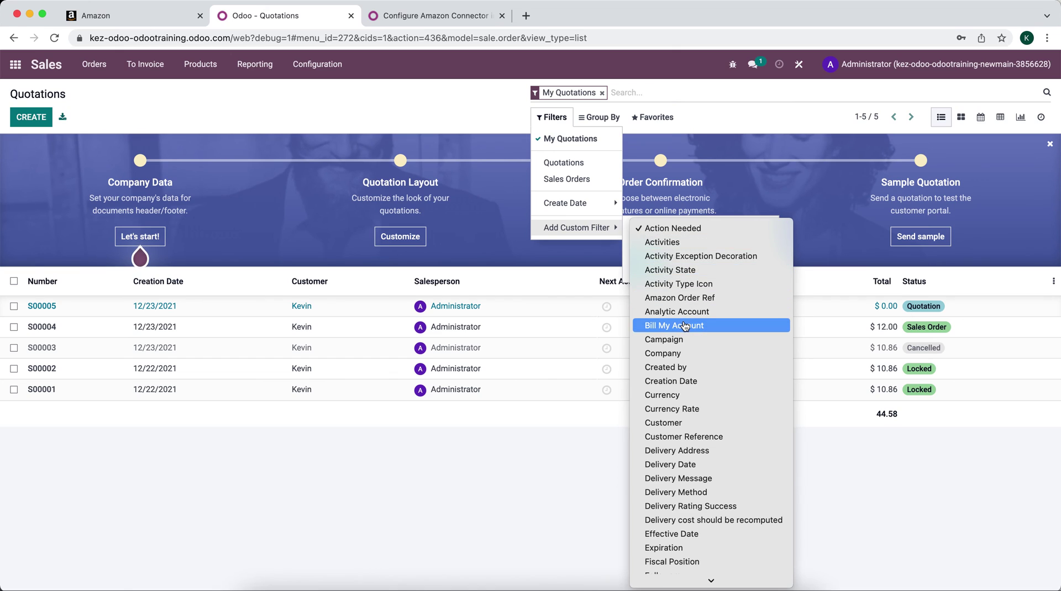
scroll(685, 331, down, 3)
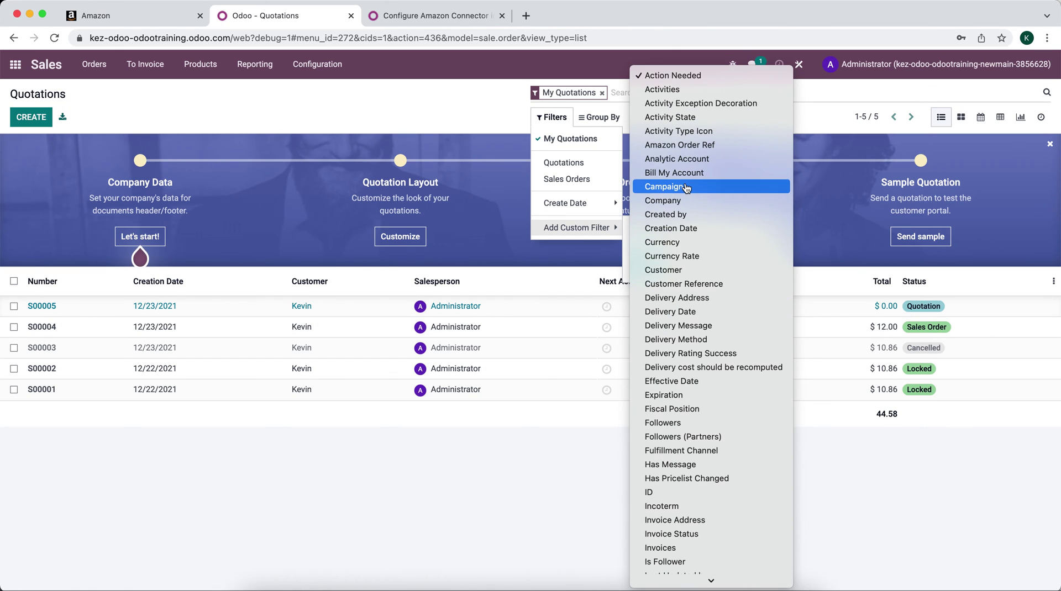
click(675, 147)
click(665, 242)
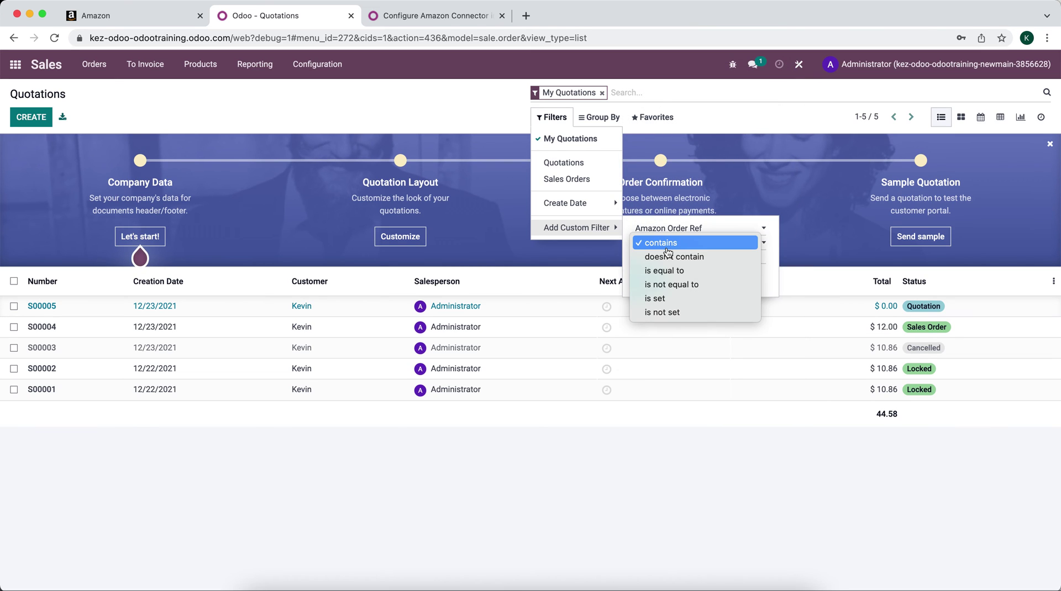
click(685, 298)
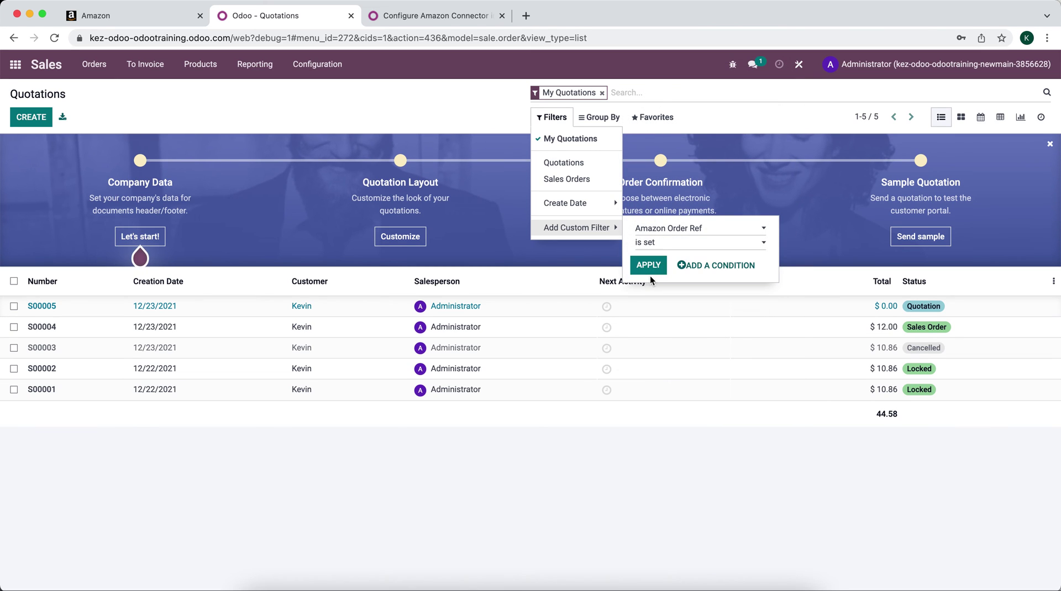
click(649, 274)
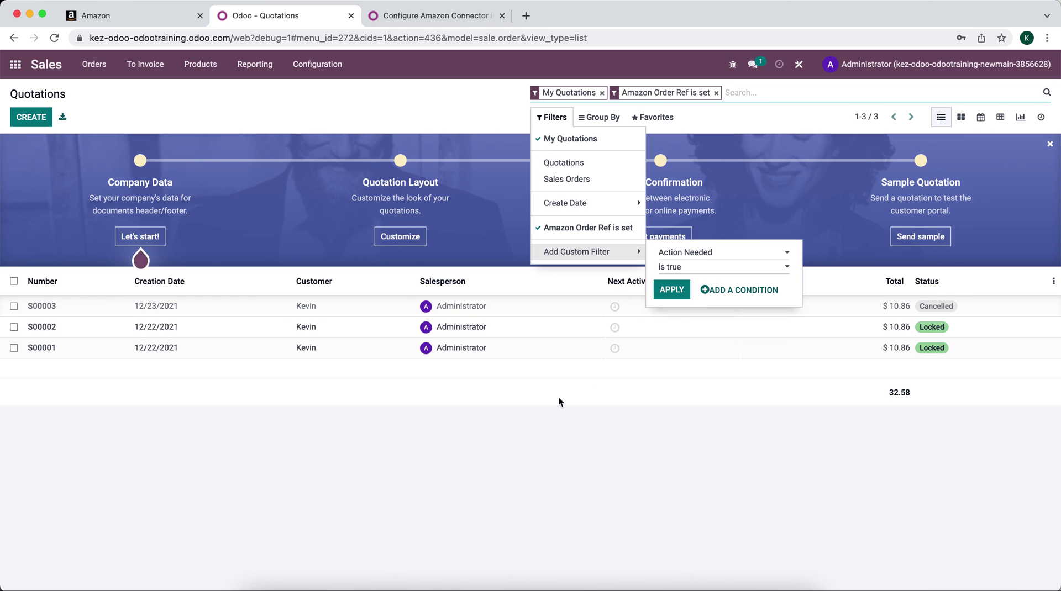
click(558, 397)
click(410, 347)
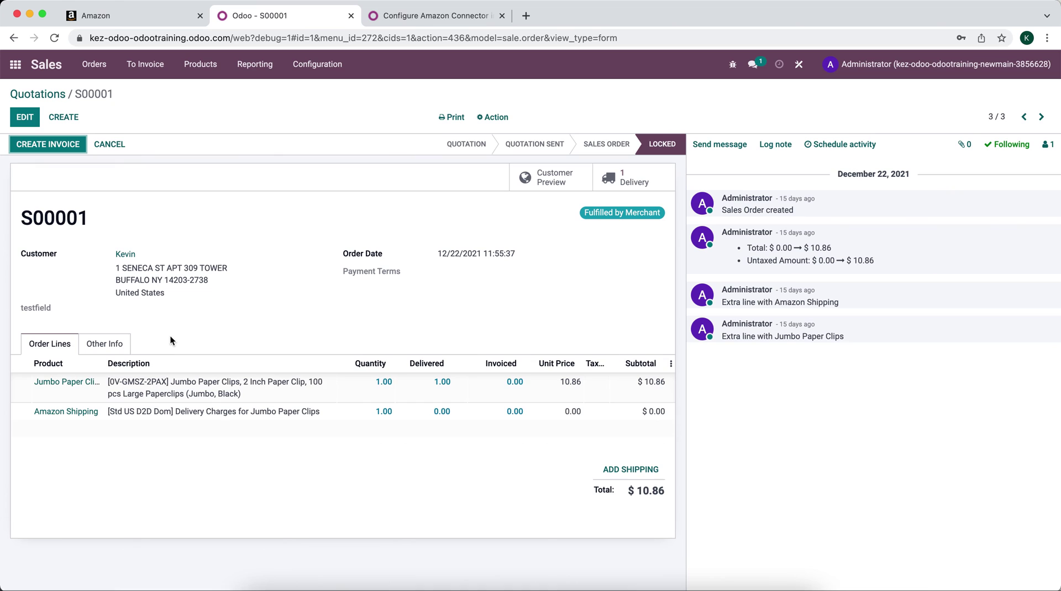
- Review S00001's Amazon Source Document and Sales Team under Other Info, then go back to the apps screen
click(105, 344)
scroll(277, 433, down, 2)
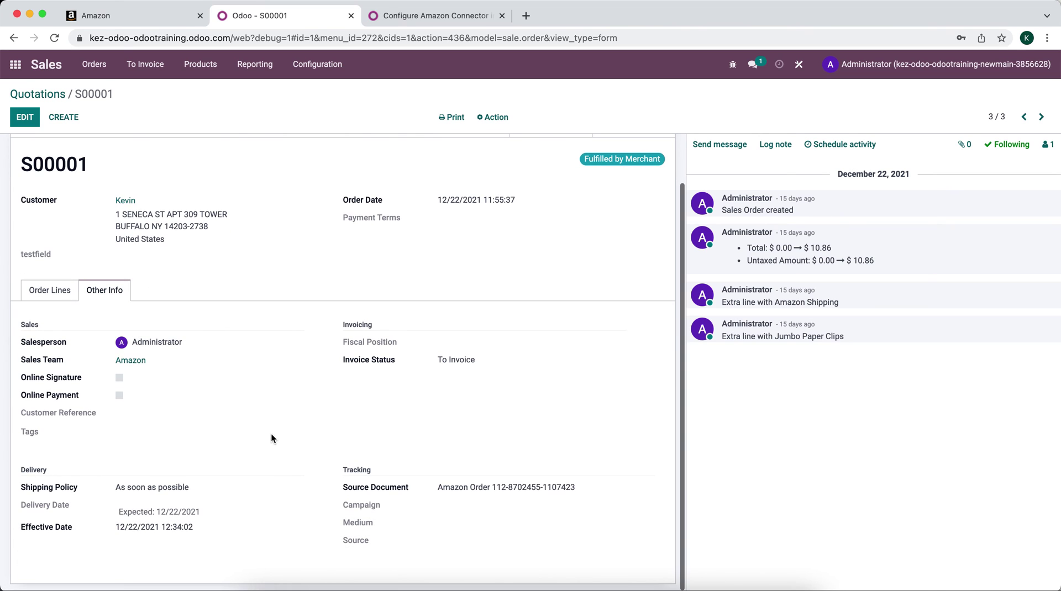
drag(439, 488, 602, 490)
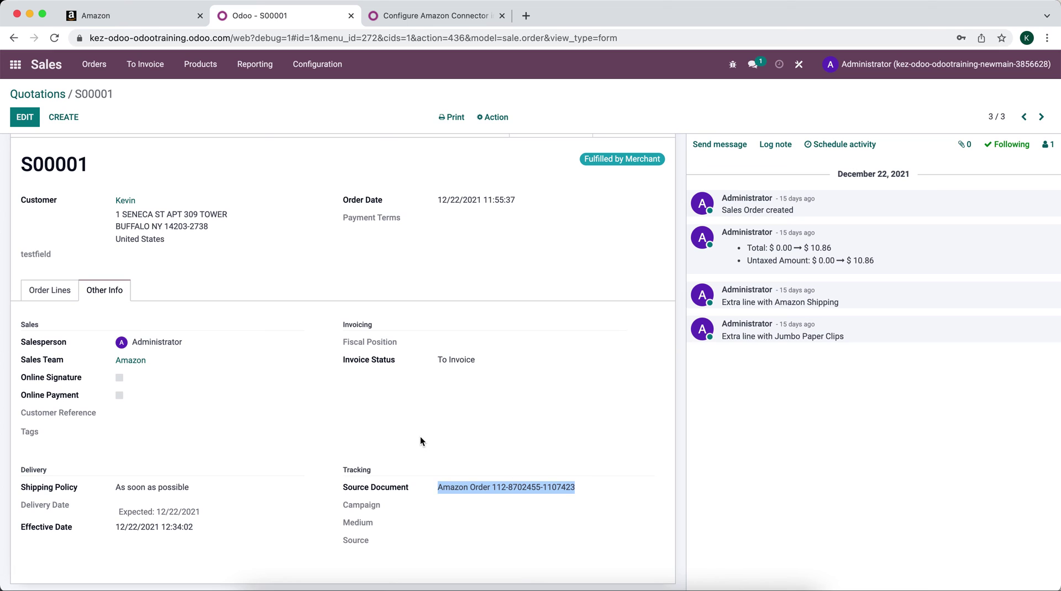
mouse_move(49, 359)
mouse_down()
mouse_move(155, 363)
mouse_move(41, 344)
mouse_up()
click(191, 346)
click(167, 311)
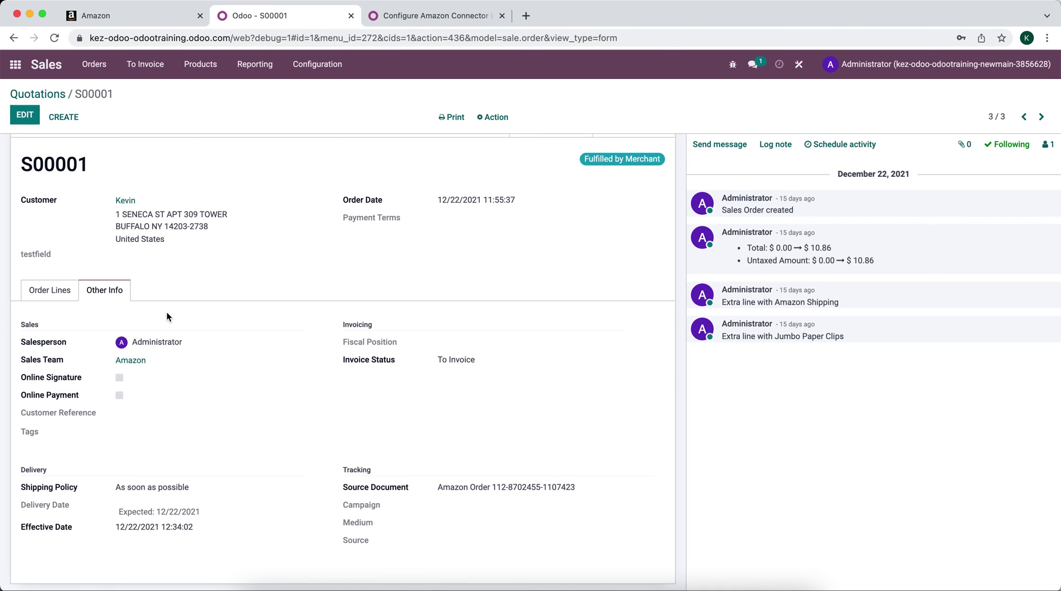
scroll(165, 249, up, 2)
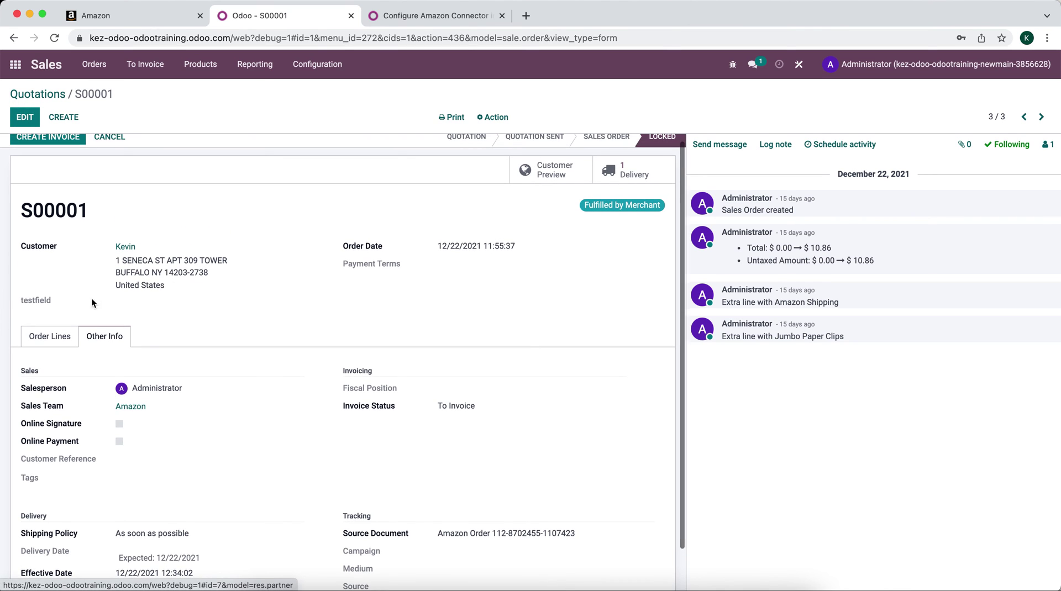
click(46, 96)
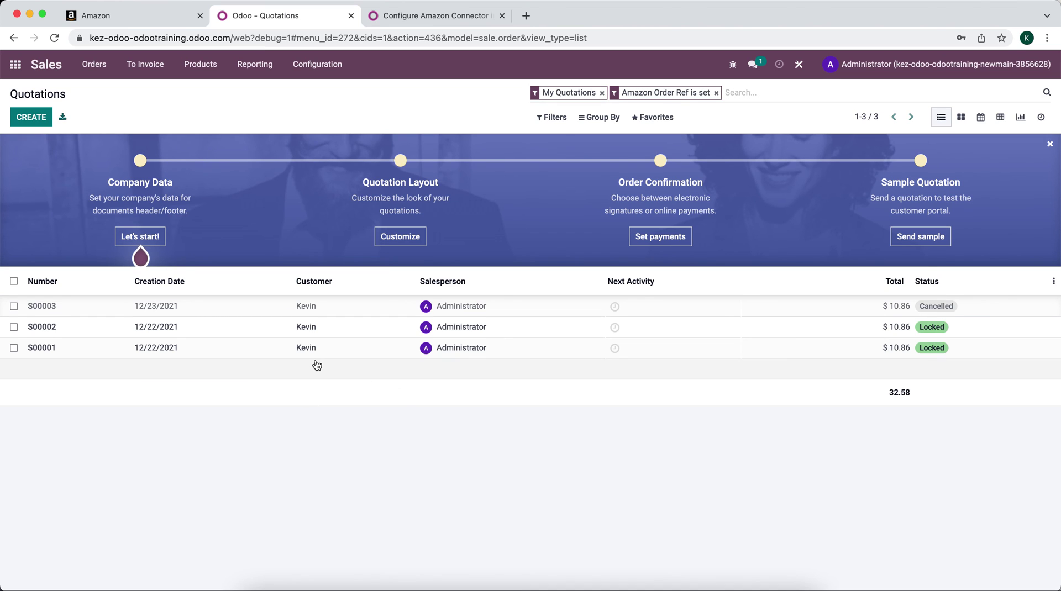
click(15, 64)
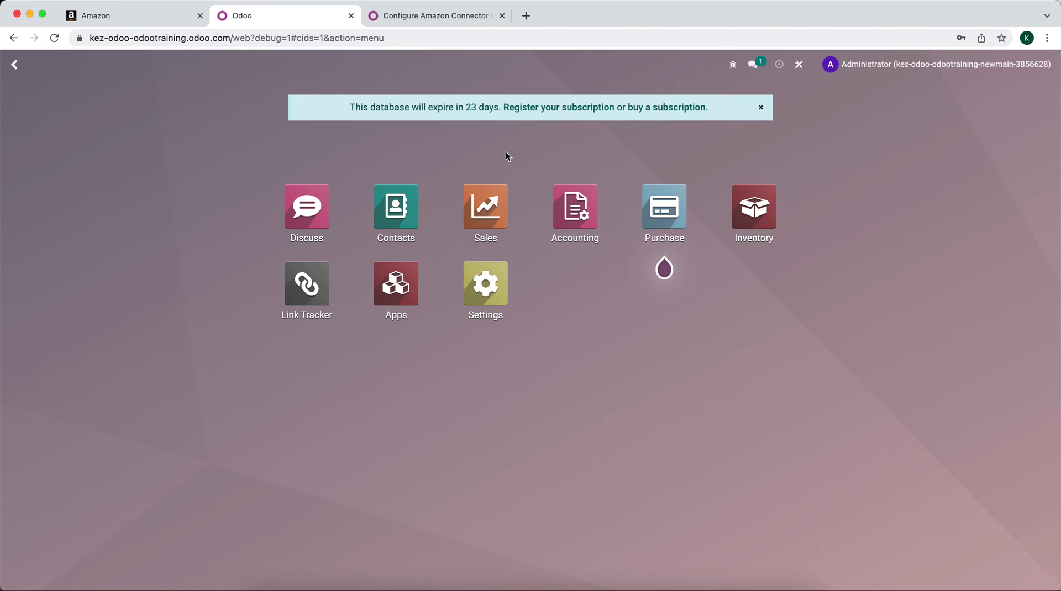
- Open the UPS shipping method from Shipping Methods and review its Easypost rate, shipment and PDF label settings
text(shipp)
click(498, 189)
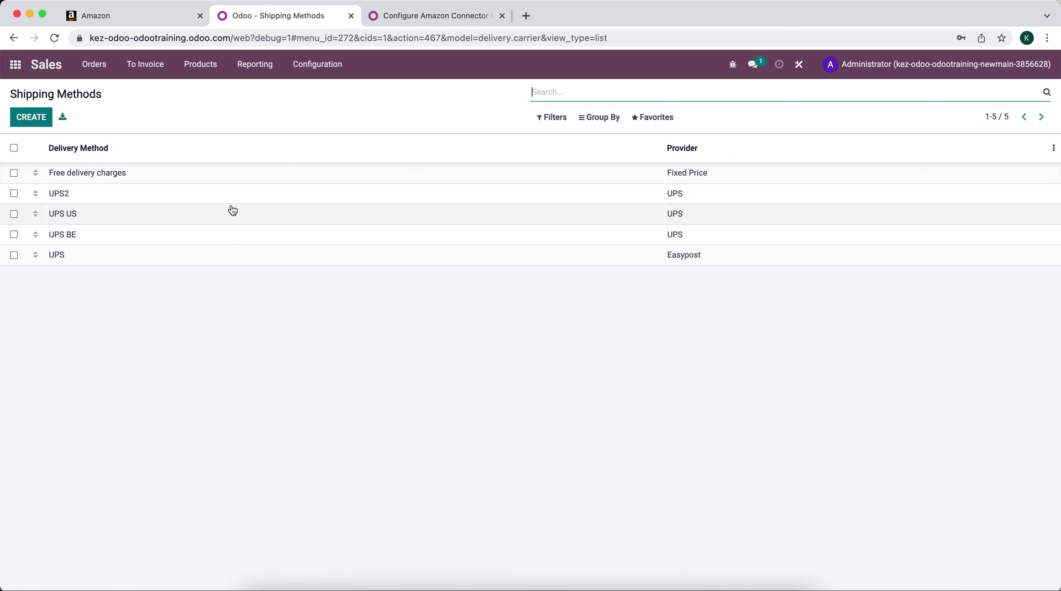
click(219, 264)
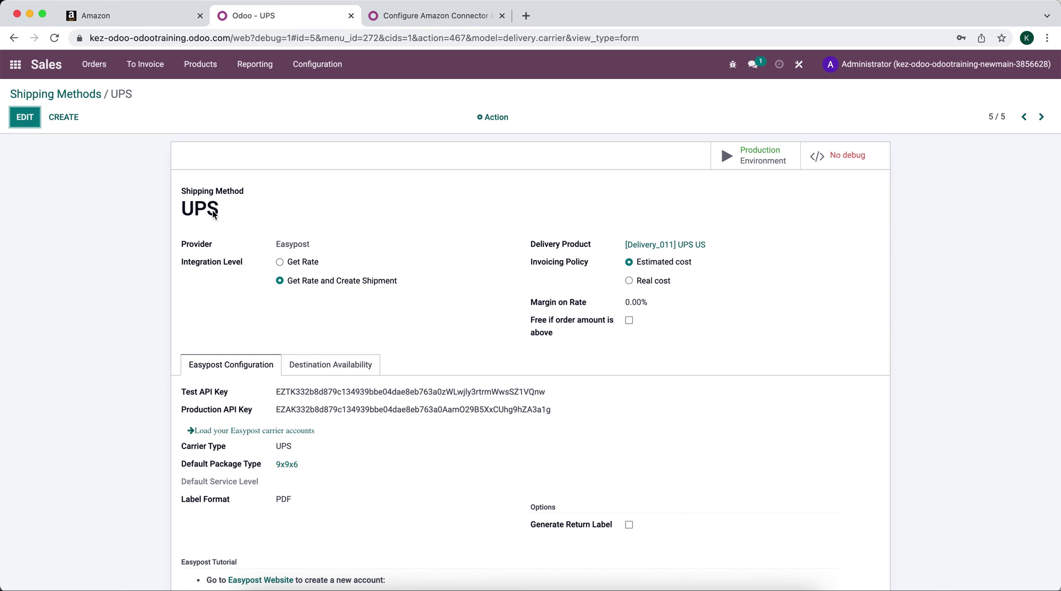
drag(217, 213, 186, 215)
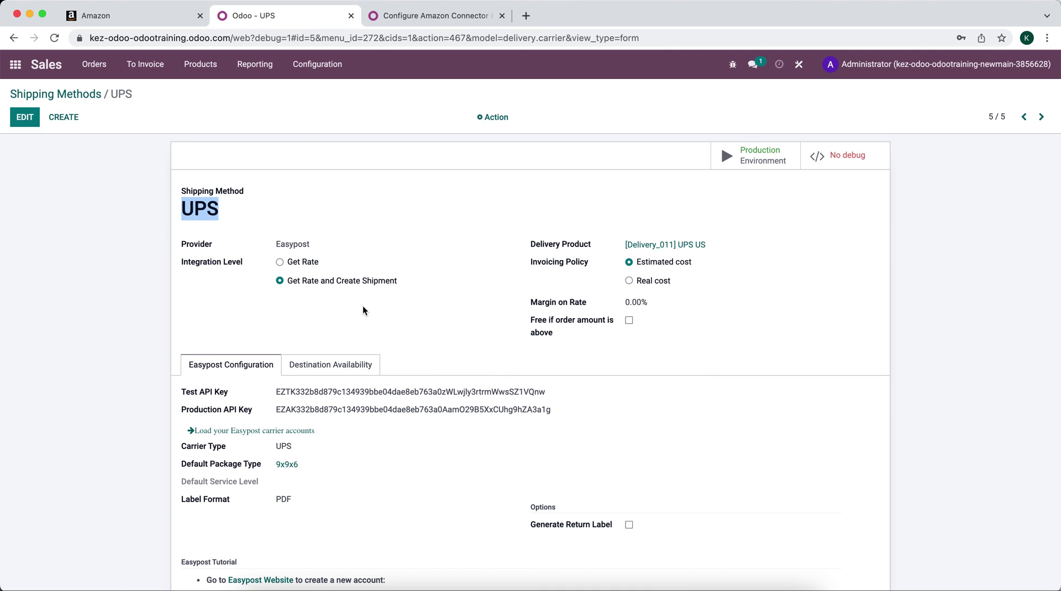
scroll(362, 307, down, 1)
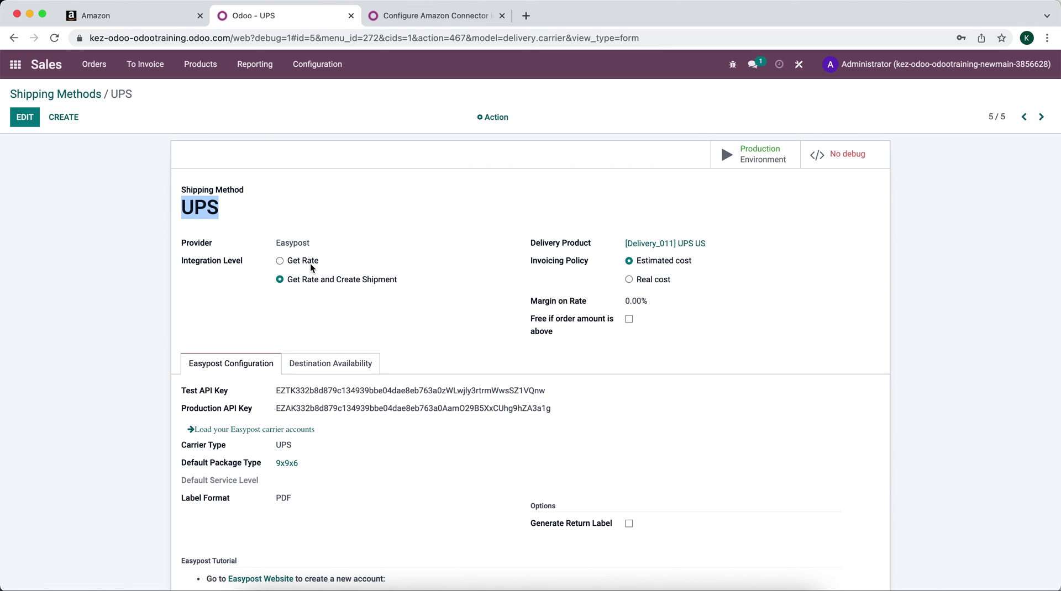
click(294, 234)
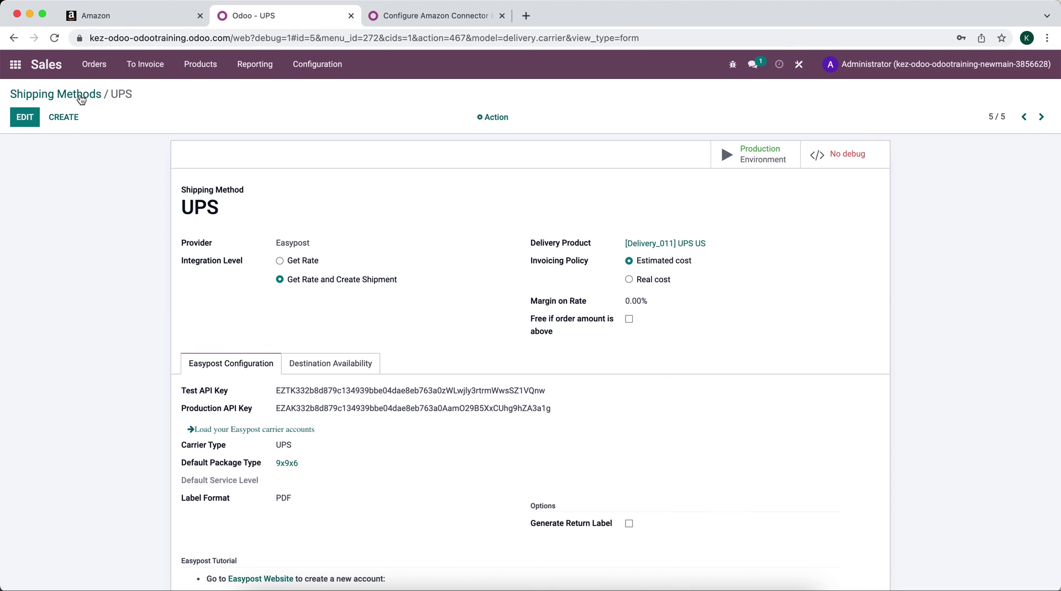
- Reopen the Sales quotations list, then switch to Amazon Seller Central's Manage Inventory page
click(22, 67)
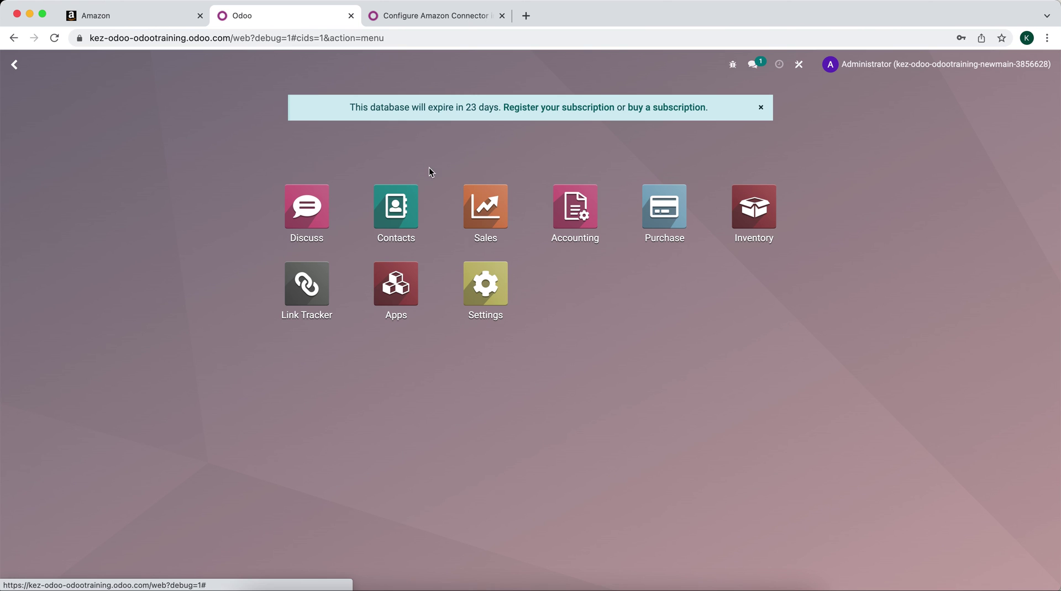
click(456, 201)
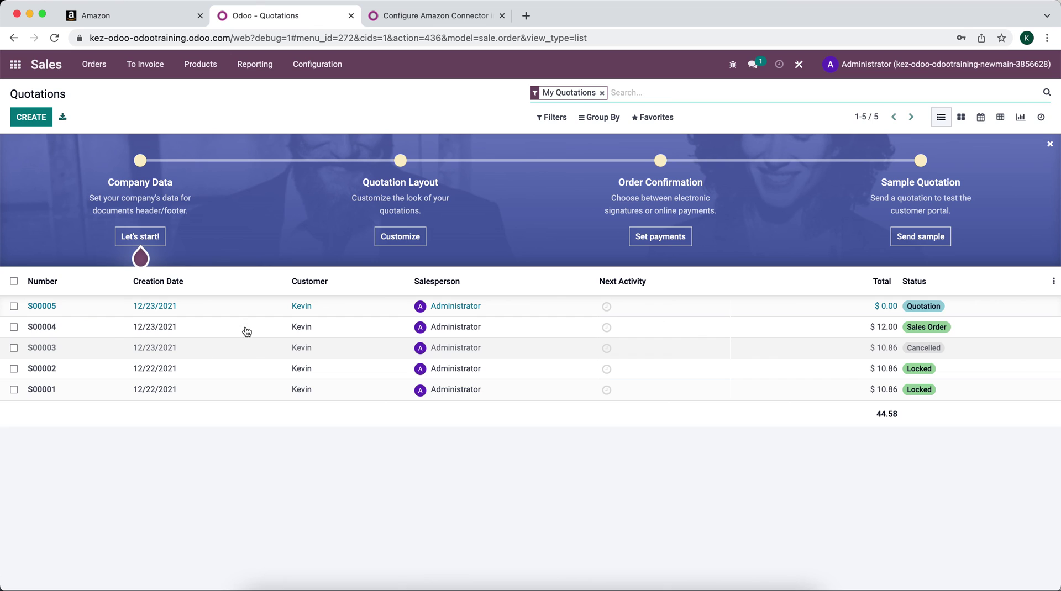
click(152, 16)
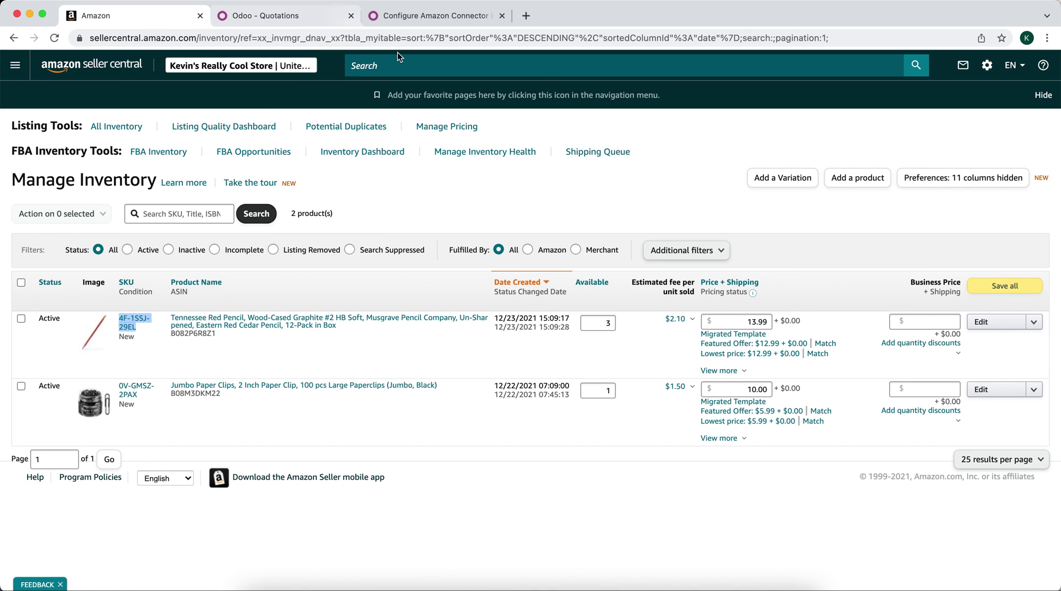